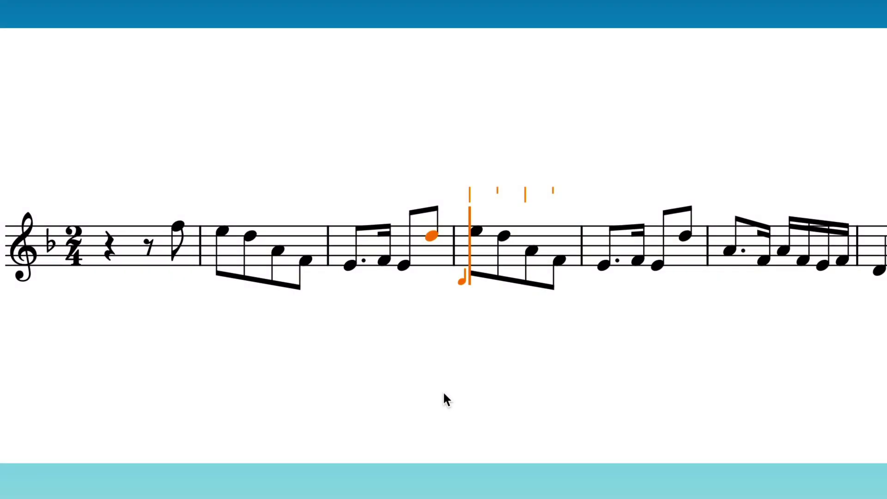
Enter a dotted A followed by sixteenth notes F, A, F, E and F in bar 4.
key("a")
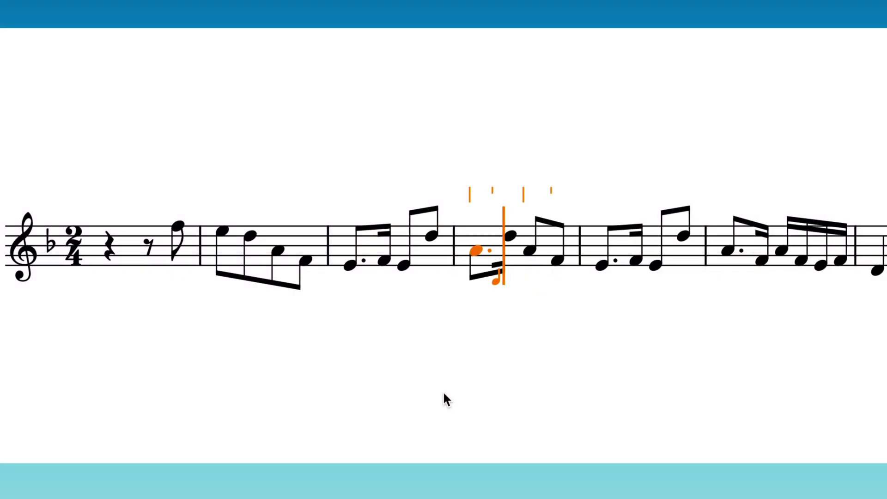
key("f")
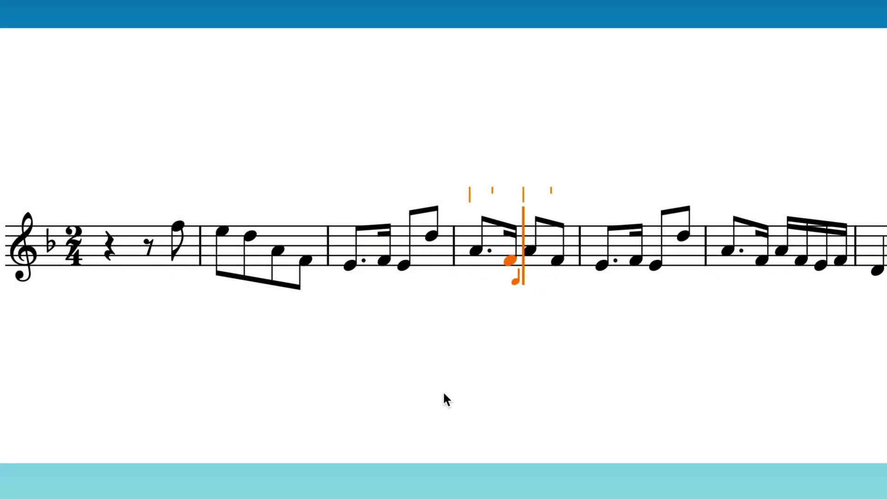
key("a")
key("f")
key("e")
key("f")
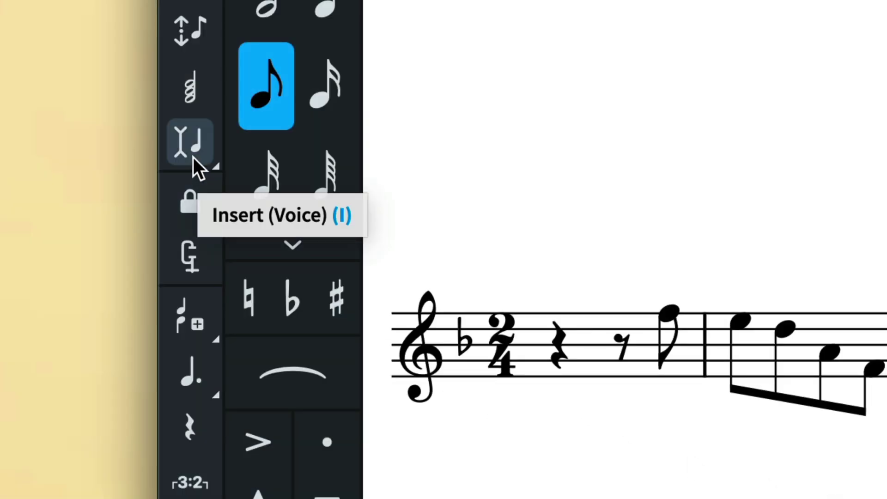
Switch on insert mode for the voice with the I key.
key("i")
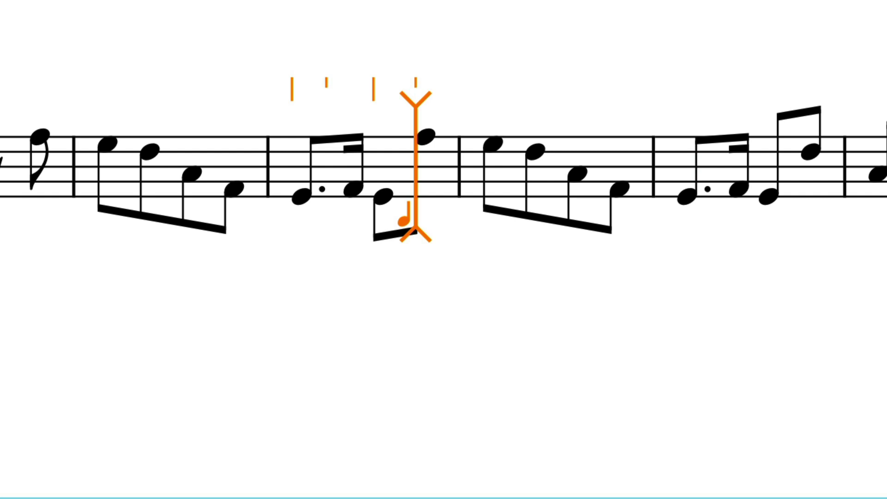
Insert an eighth D, a dotted A and sixteenths F, A, F, E, F, pushing later notes along.
key("4")
key("d")
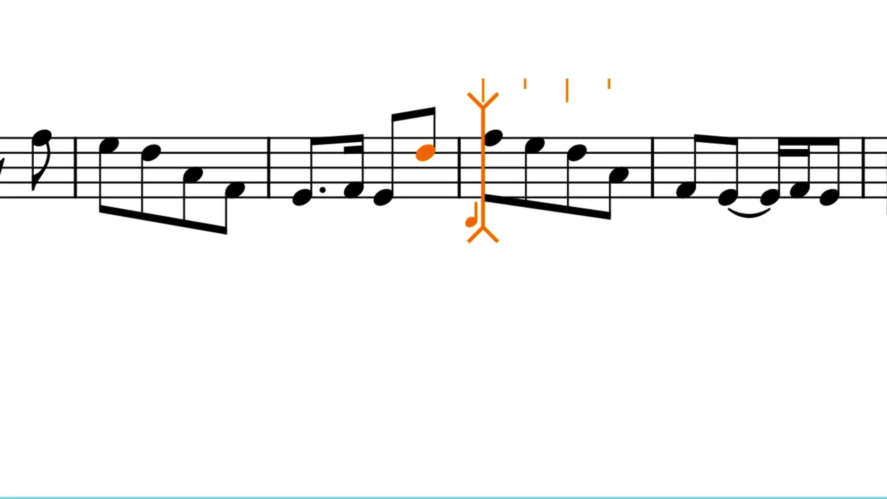
key("period")
key("a")
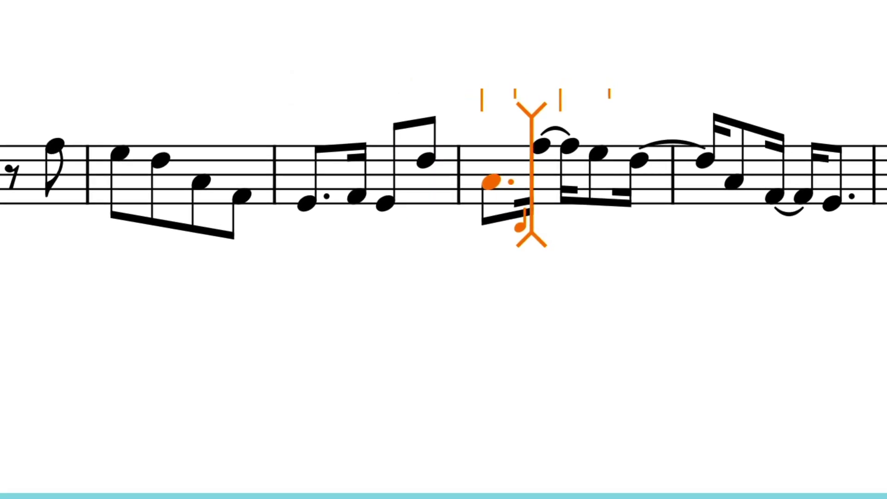
key("3")
key("f")
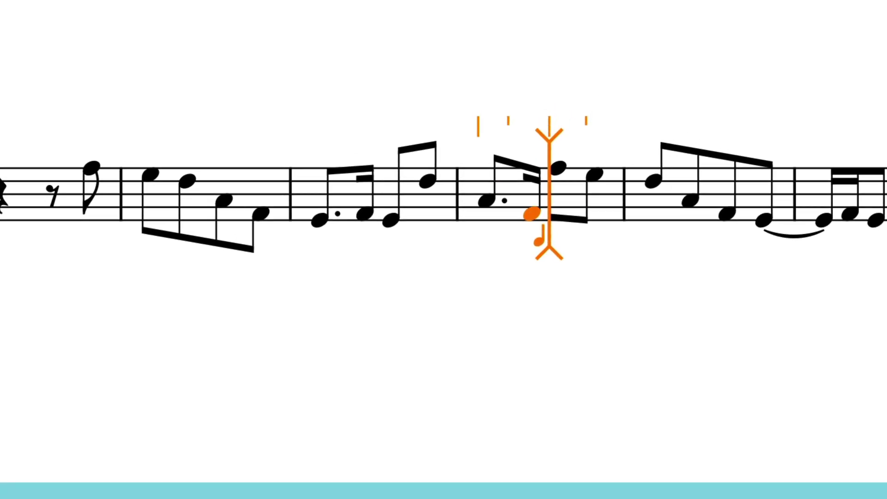
key("a")
key("f")
key("e")
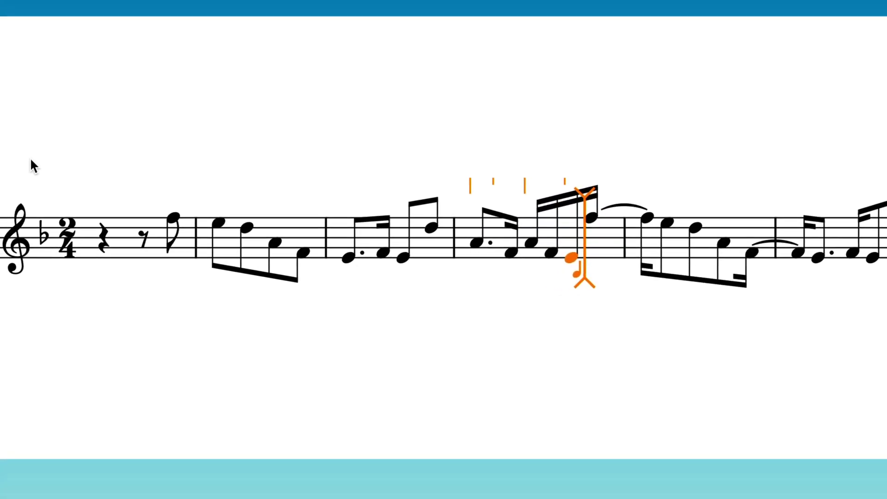
key("f")
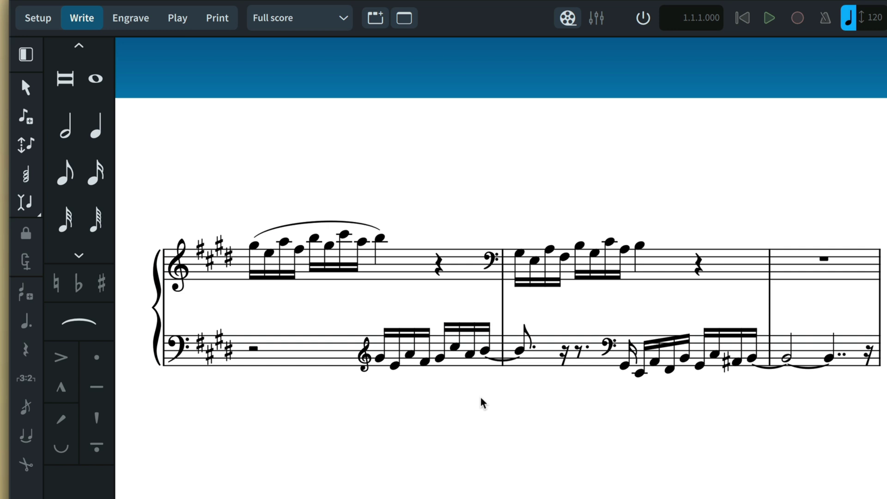
With insert mode on, insert a sixteenth note at the lower-staff note in bar 1.
double_click(442, 363)
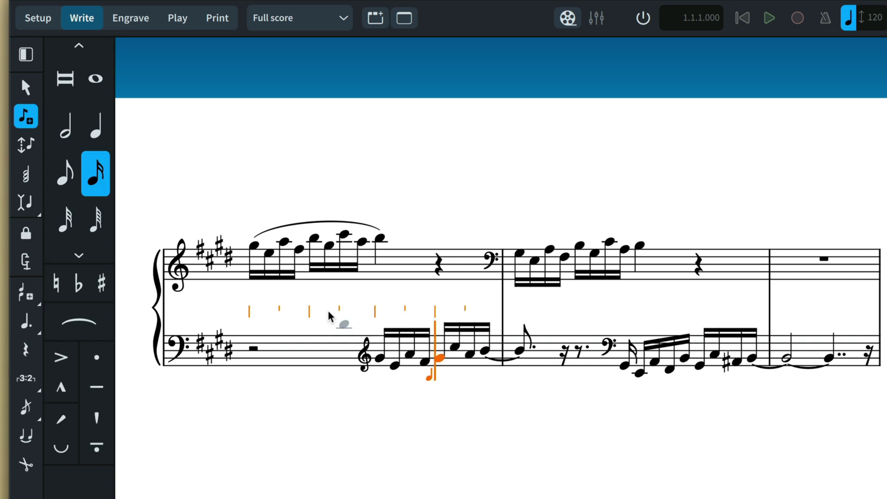
left_click(32, 210)
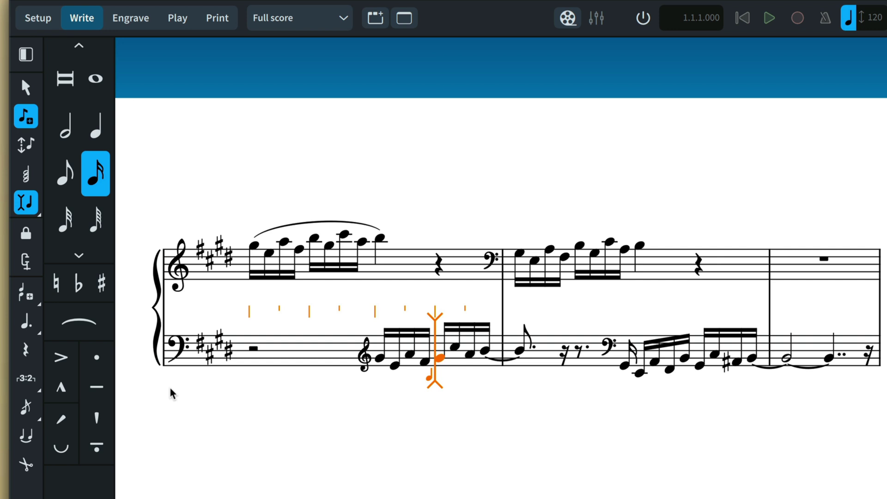
key("b")
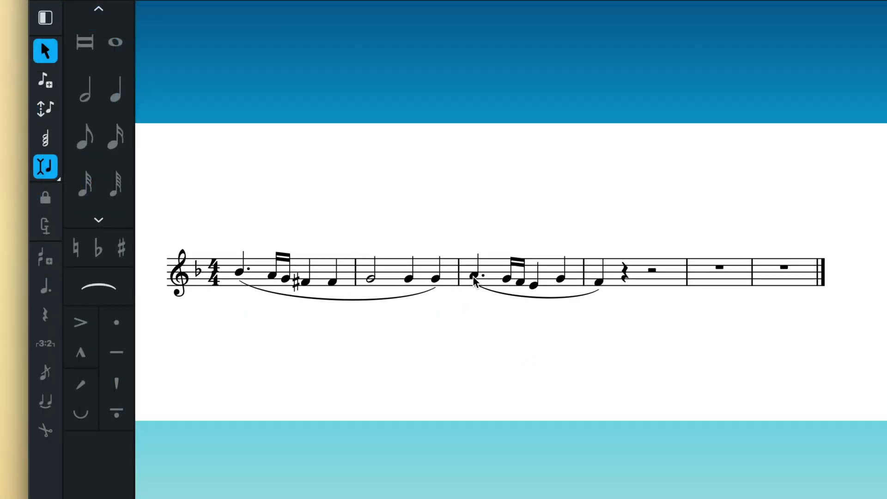
Insert a dotted E and sixteenths D and C before the dotted A in bar 3.
double_click(474, 276)
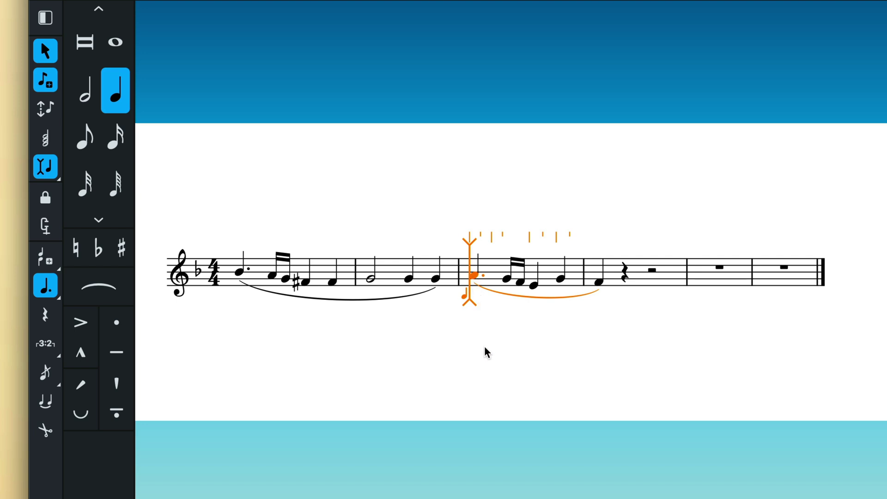
key("e")
key("3")
key("d")
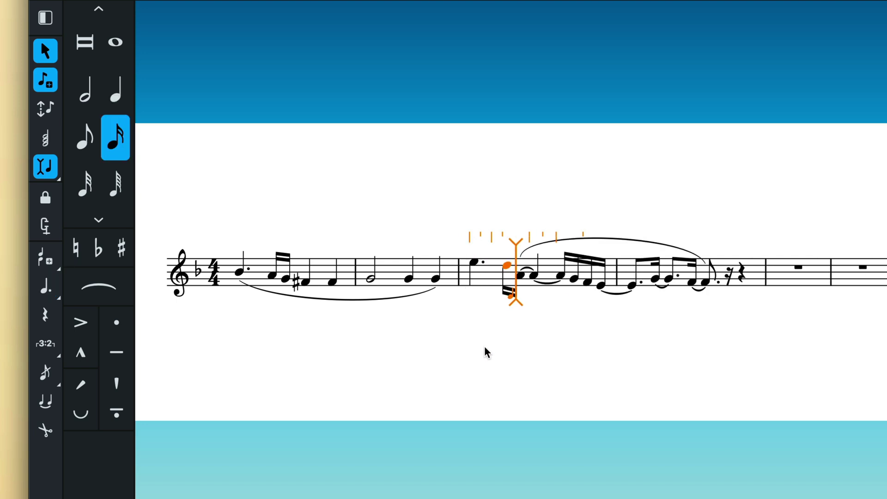
key("c")
Continue with quarter B natural and A, a half C and a low quarter C, then finish.
key("6")
key("0")
key("b")
key("a")
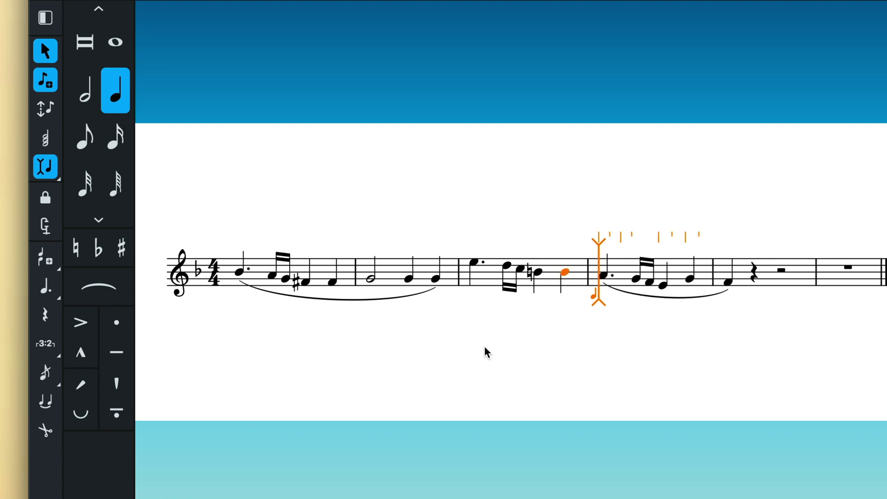
key("6")
key("b")
key("5")
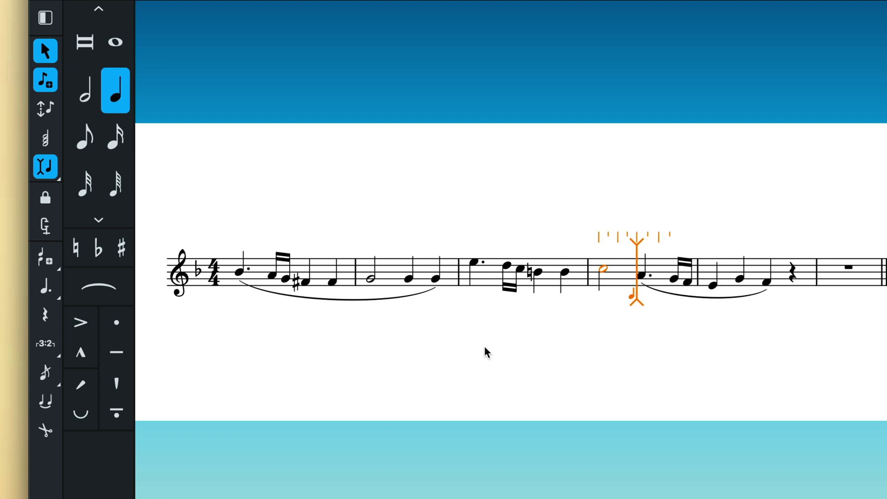
key("c")
key("c")
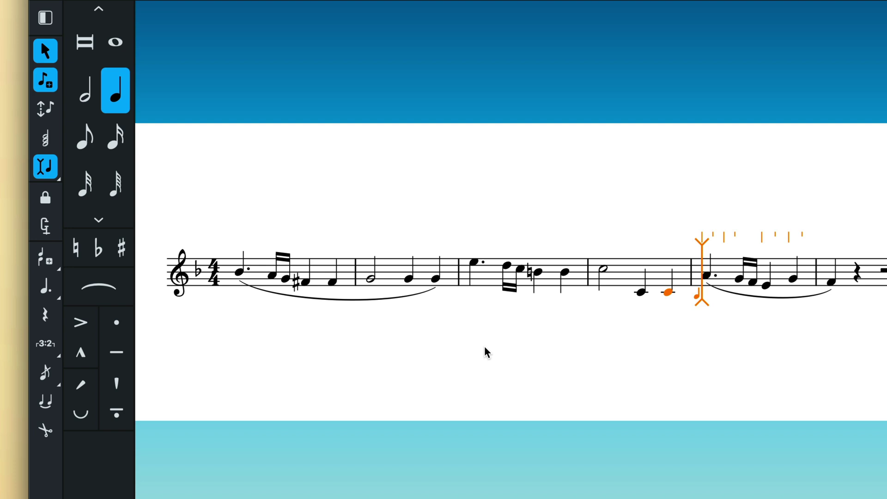
key("Escape")
key("Escape")
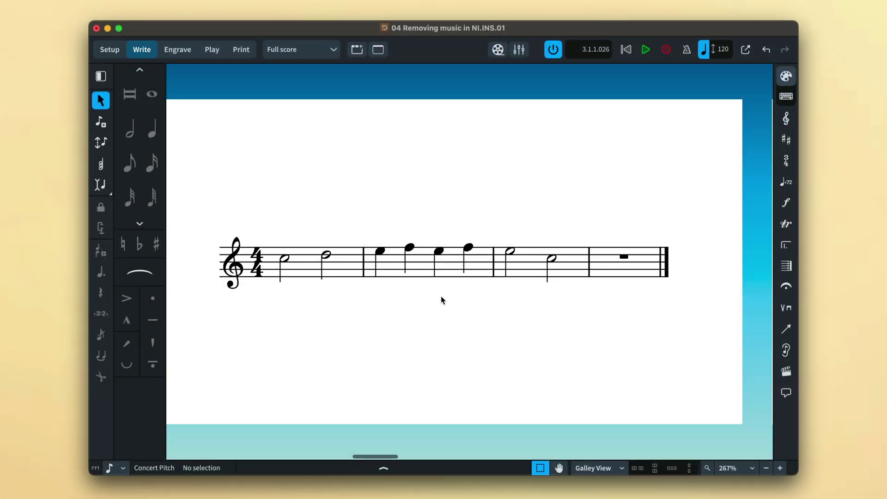
In insert mode, delete the notes before bar 2's third note so the music closes the gap.
left_click(437, 256)
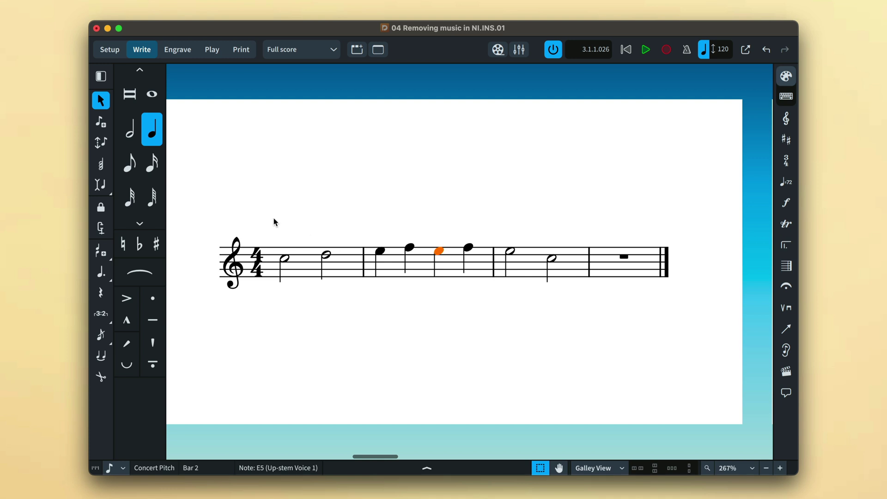
left_click(101, 121)
left_click(101, 185)
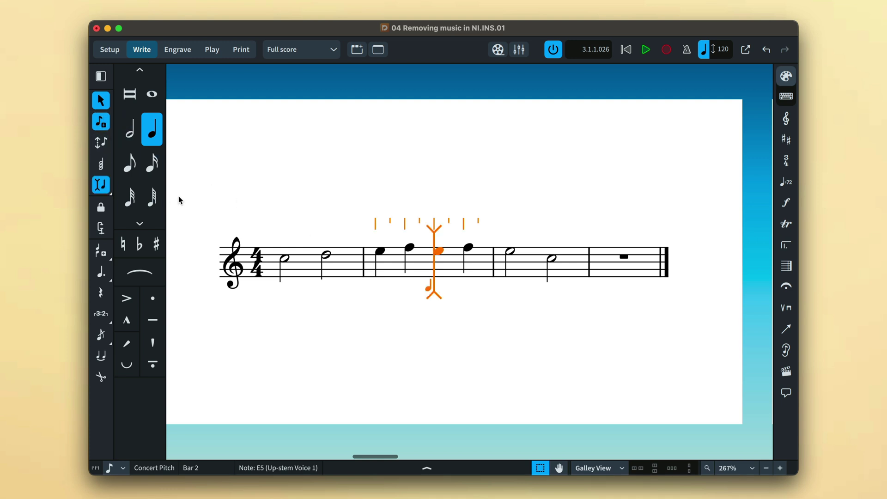
key("BackSpace")
key("BackSpace")
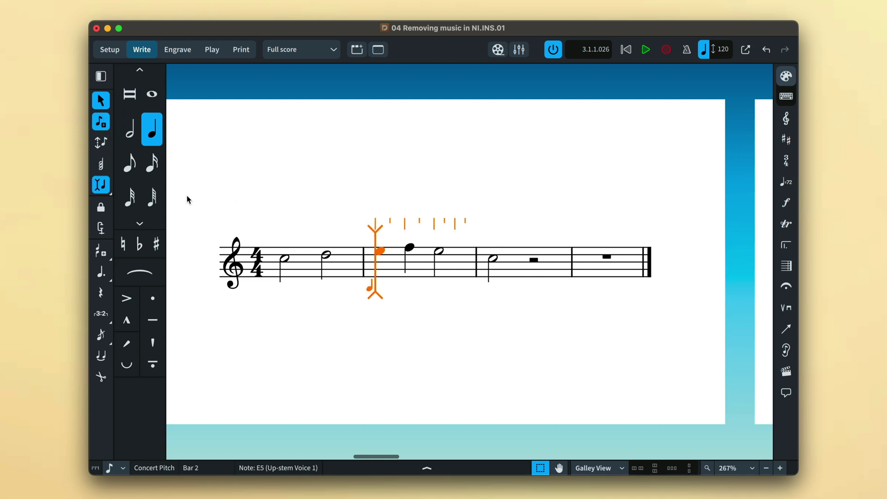
key("Escape")
key("Escape")
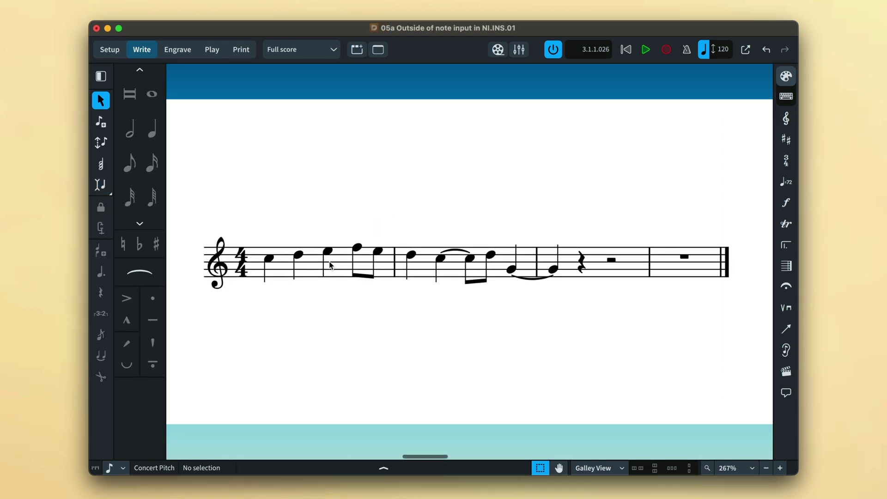
In insert mode, lengthen bar 1's E to a half note, then a whole note tied into bar 2.
left_click(327, 253)
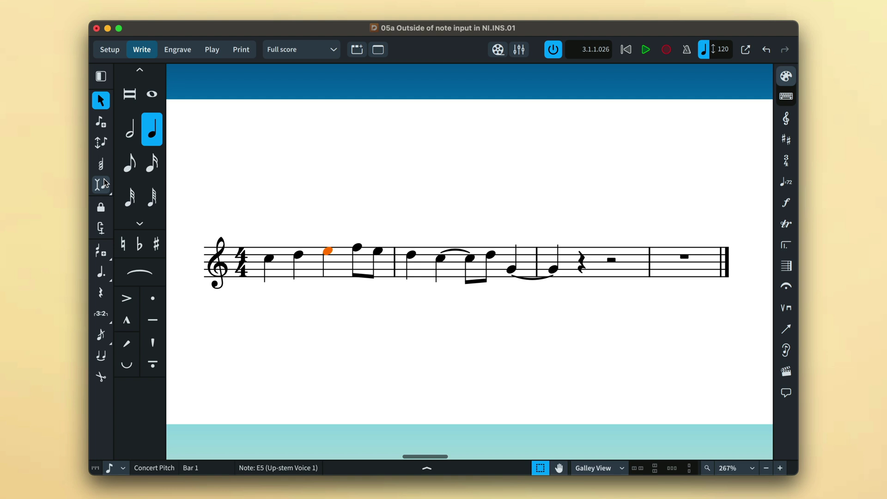
left_click(101, 184)
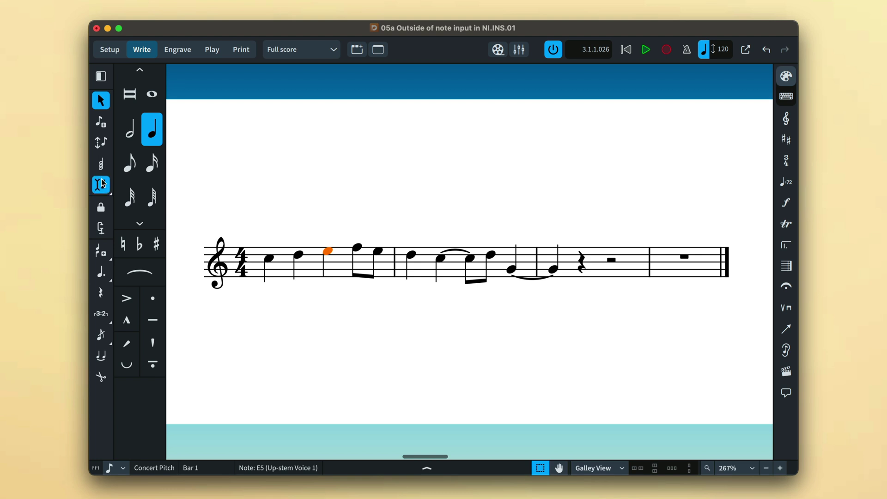
left_click(132, 139)
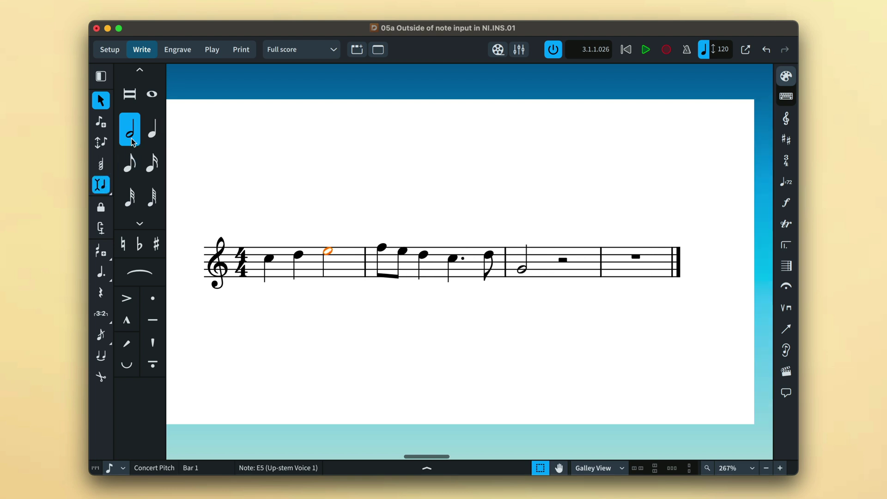
left_click(157, 106)
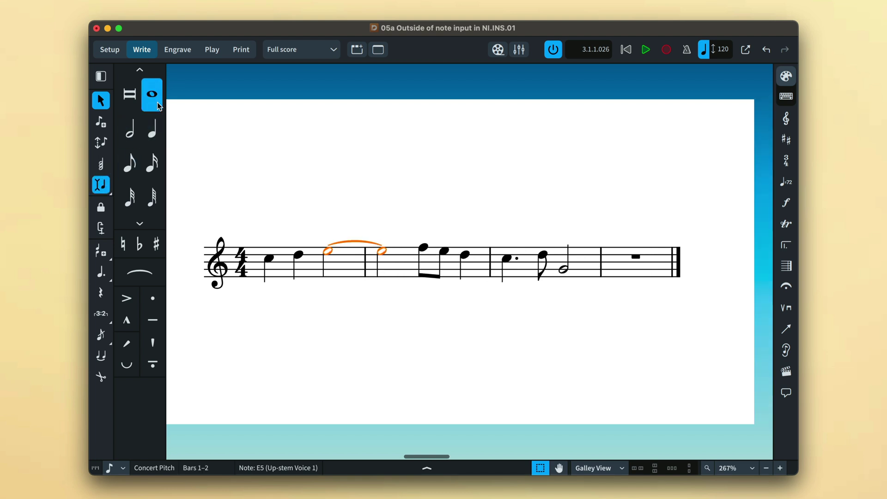
left_click(220, 158)
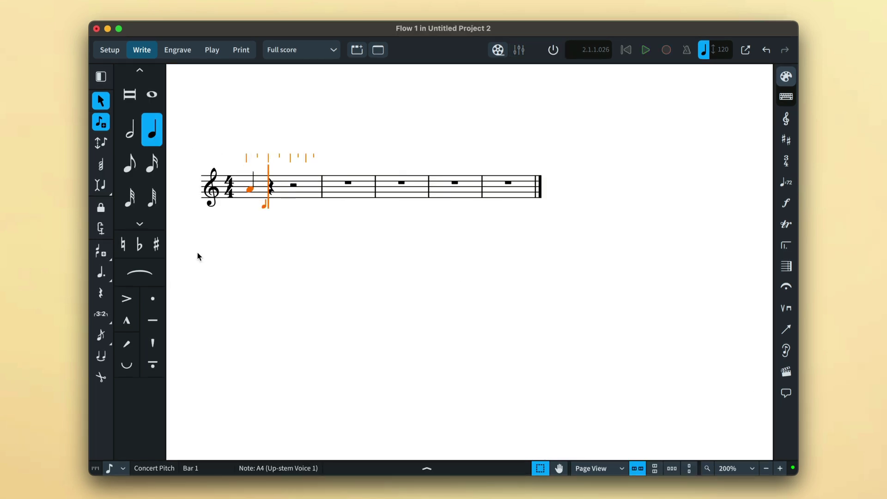
Enter the five-bar melody with pitch letters, ending on an A in bar 5.
key("minus")
key("b")
key("g")
key("a")
key("c")
key("d")
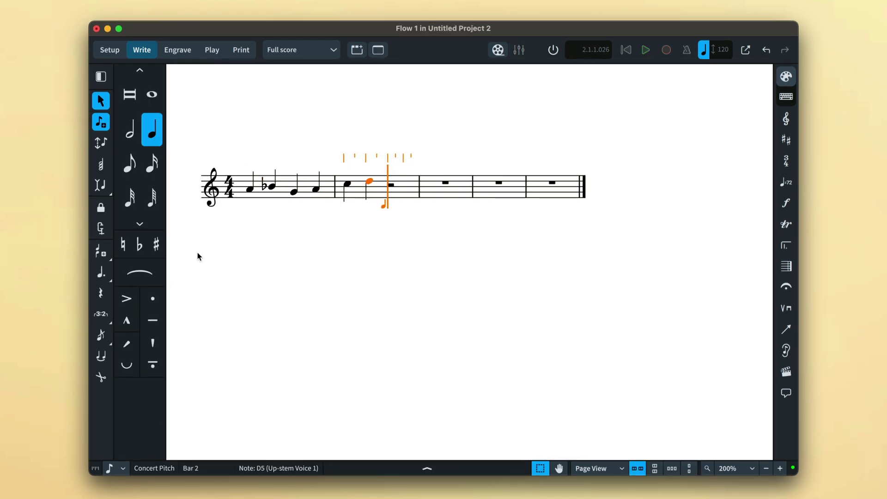
key("d")
key("c")
key("a")
key("f")
key("shift+alt+f")
key("e")
key("d")
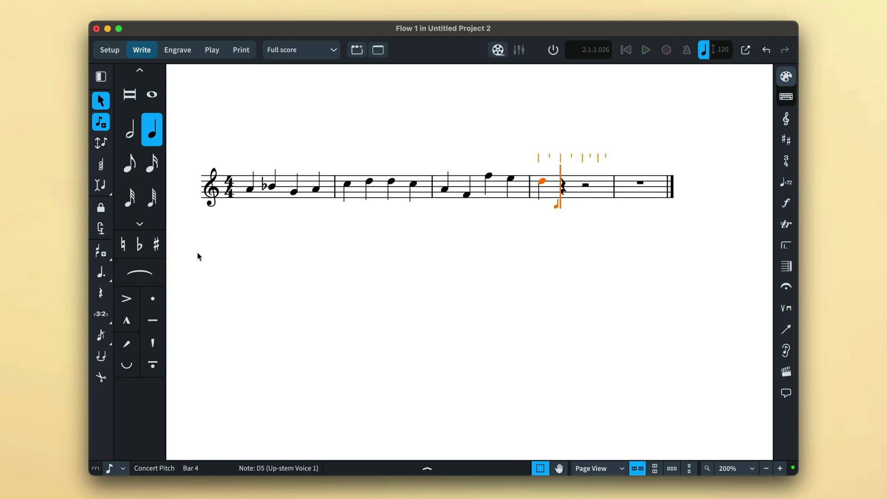
key("d")
key("c")
key("a")
key("f")
key("g")
key("a")
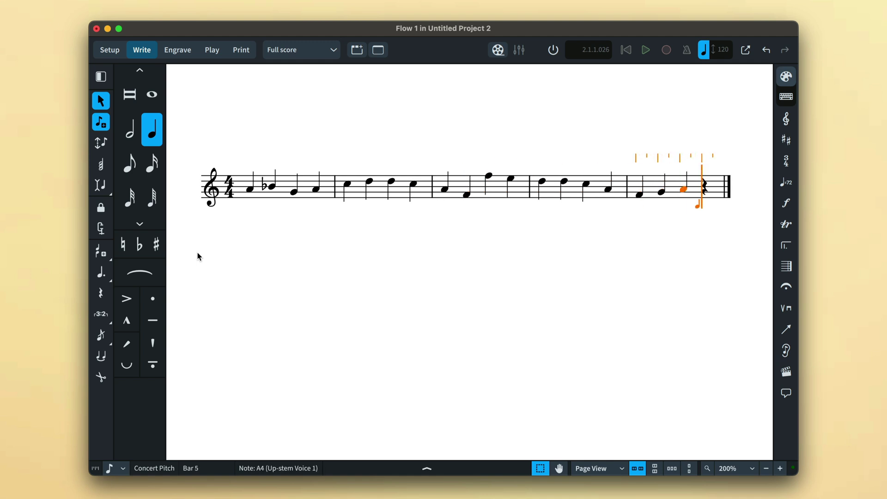
key("Escape")
In insert mode, make the first A a dotted quarter, the B flat an eighth, bar 2's C dotted, the following notes eighths.
key("i")
left_click(249, 189)
left_click(100, 272)
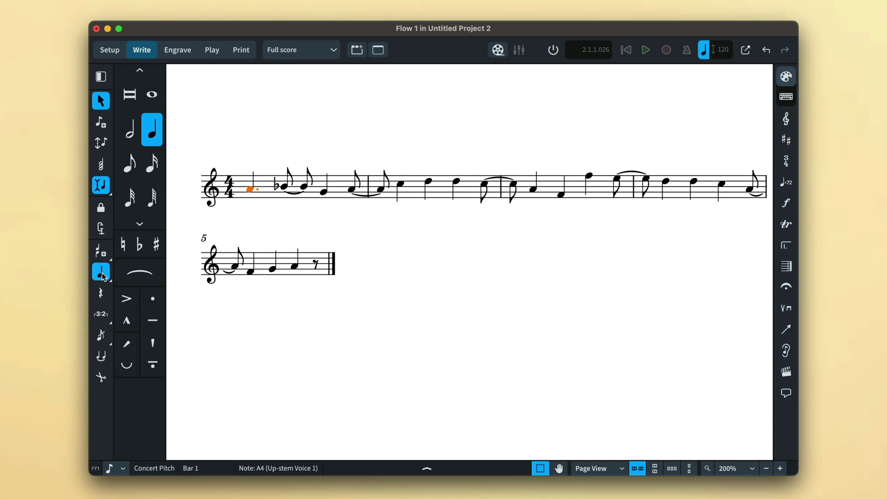
key("Right")
left_click(129, 172)
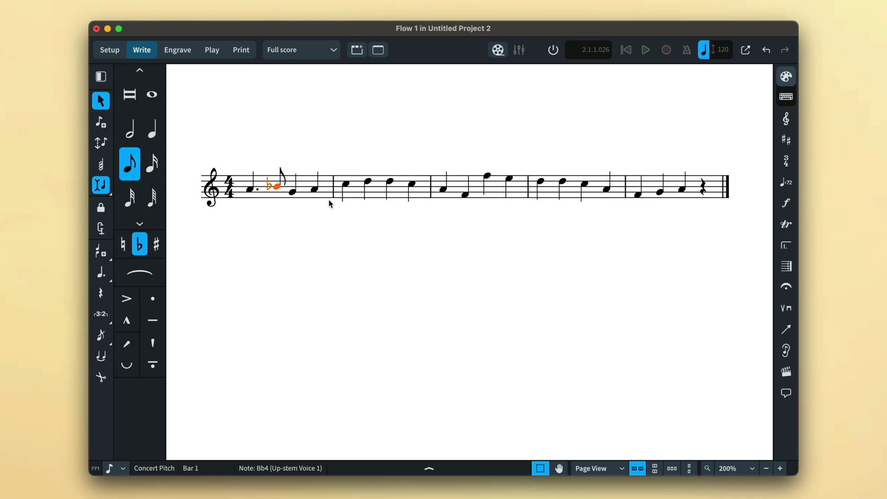
left_click(346, 185)
key("period")
left_click(375, 183)
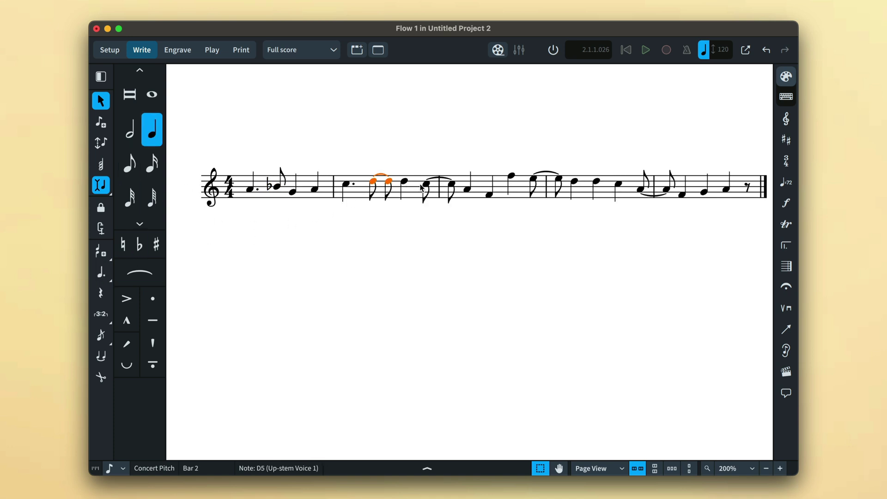
left_click(450, 189, "shift")
key("6")
Make bar 3's first note a half note, four notes in bars 3–4 eighths, and bar 4's F dotted.
left_click(452, 196)
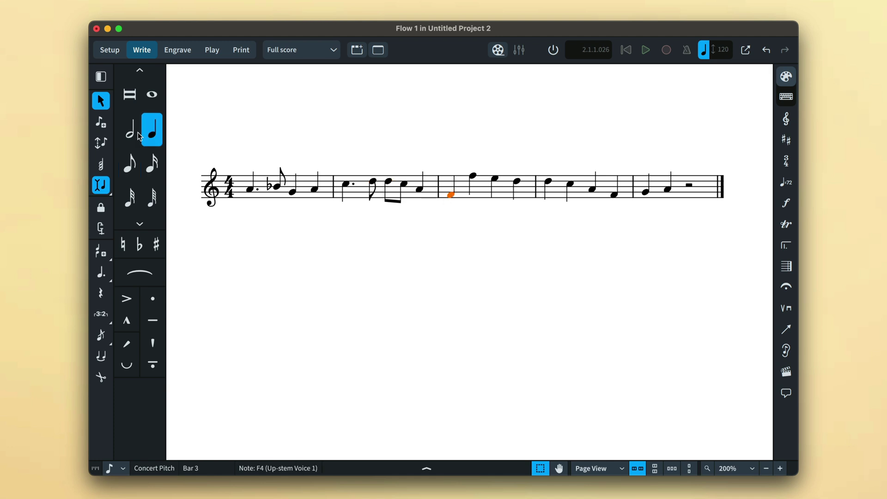
key("6")
left_click(482, 176)
left_click(505, 180, "shift")
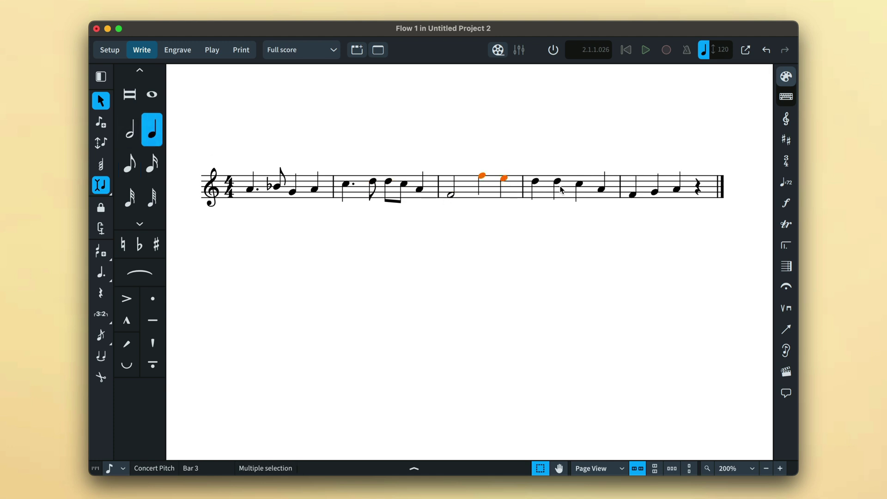
left_click(580, 185, "super")
left_click(602, 190, "super")
left_click(131, 168)
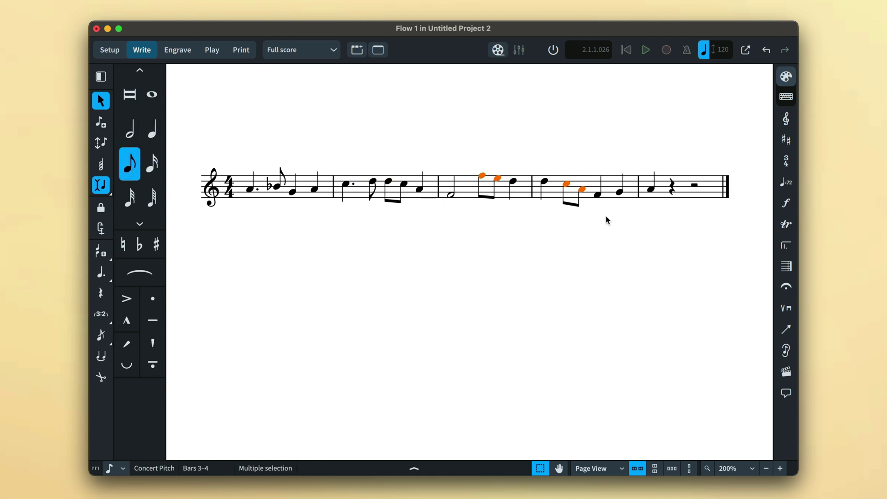
left_click(598, 195)
key("period")
key("Right")
key("Right")
Make the final A a whole note, then delete bar 1's quarter rest with forced durations on.
key("7")
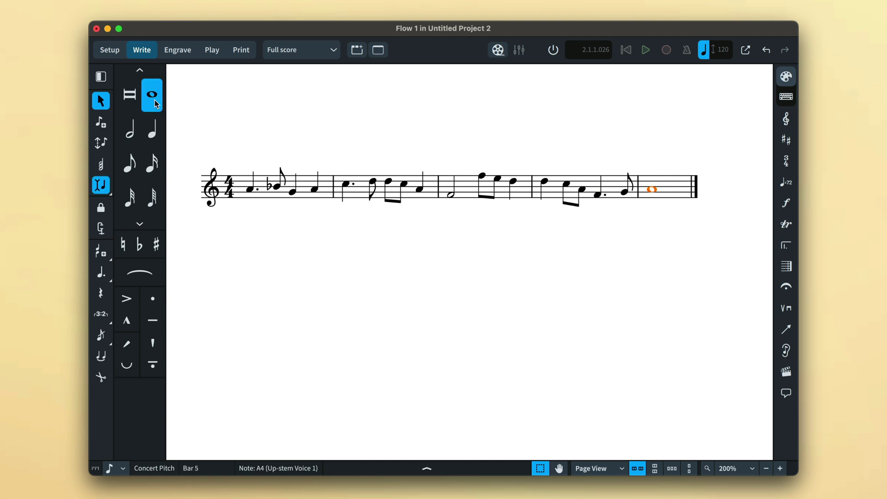
left_click(192, 220)
left_click(347, 271)
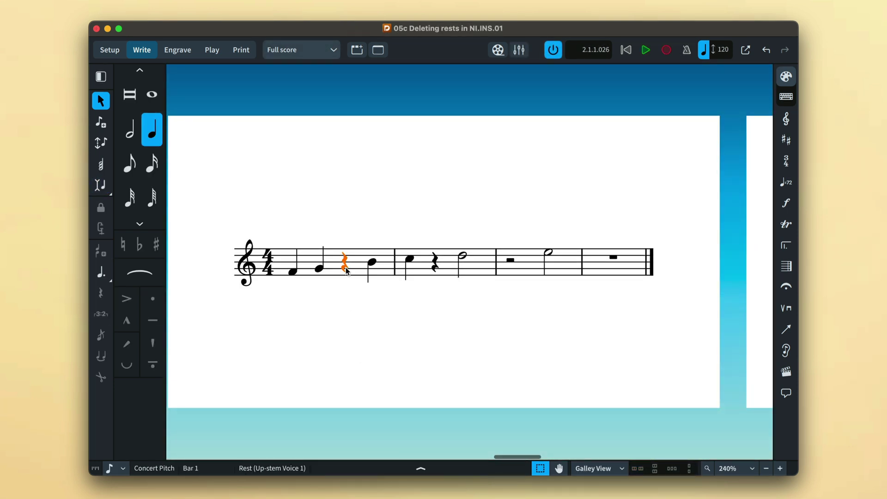
left_click(101, 185)
key("Delete")
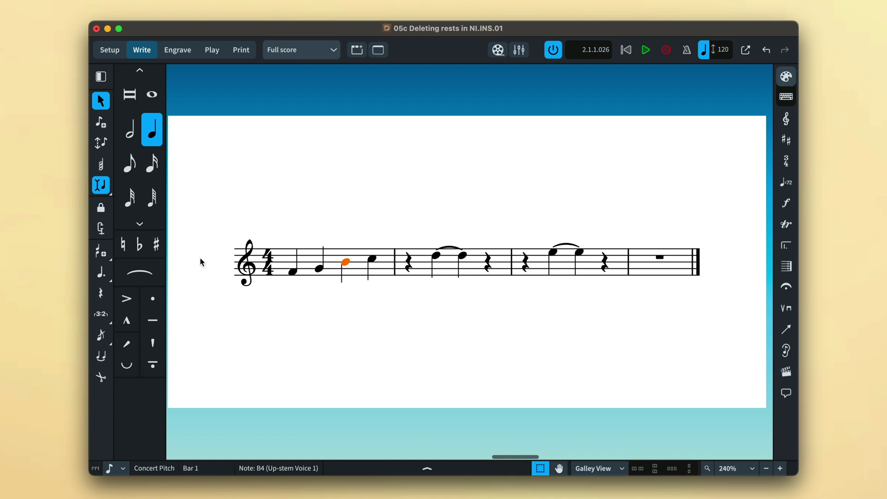
Turn bar 2's first rest into a half rest and select the first rest in bar 3.
left_click(409, 263)
left_click(127, 139)
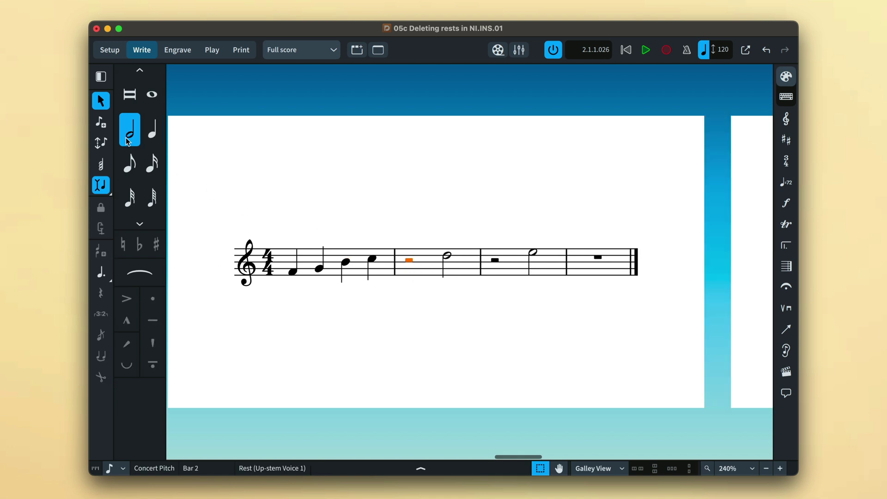
left_click(492, 262)
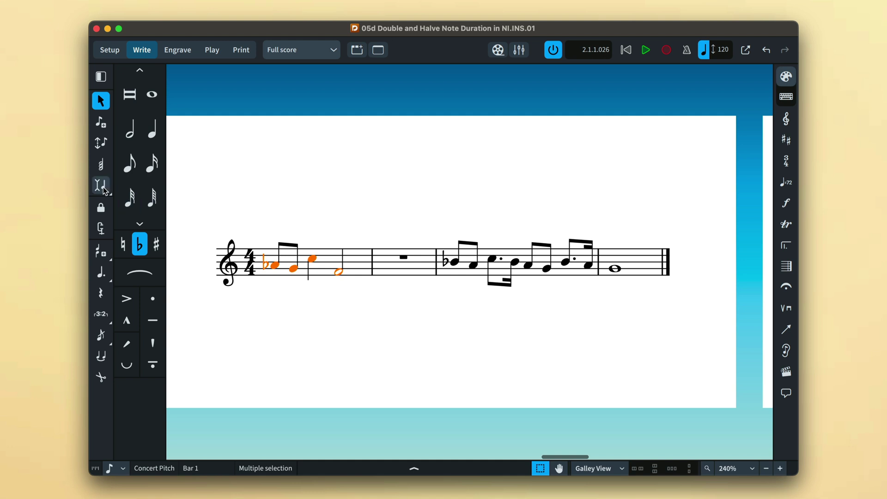
In insert mode, double the duration of the selected bar 1 notes via the jump bar.
left_click(101, 185)
type("jdouble")
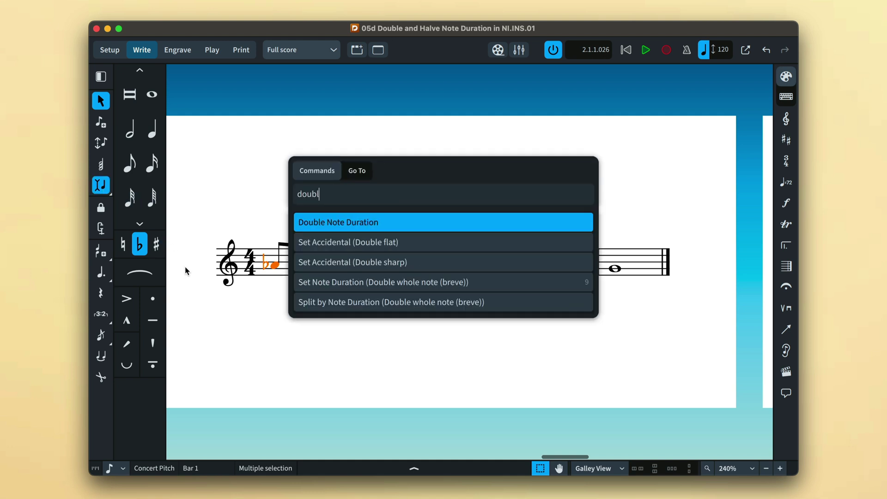
key("Return")
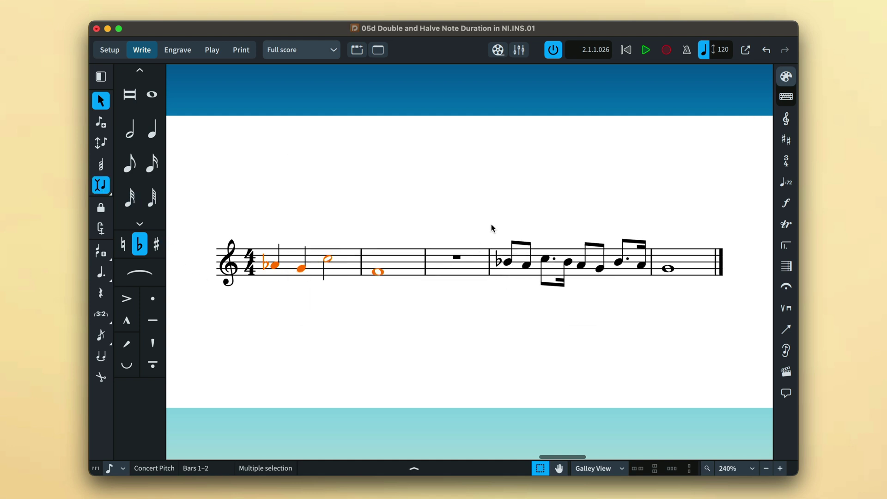
Halve the duration of the notes in bars 4 and 5 into sixteenths.
left_click_drag(492, 226, 693, 305)
type("jhalve")
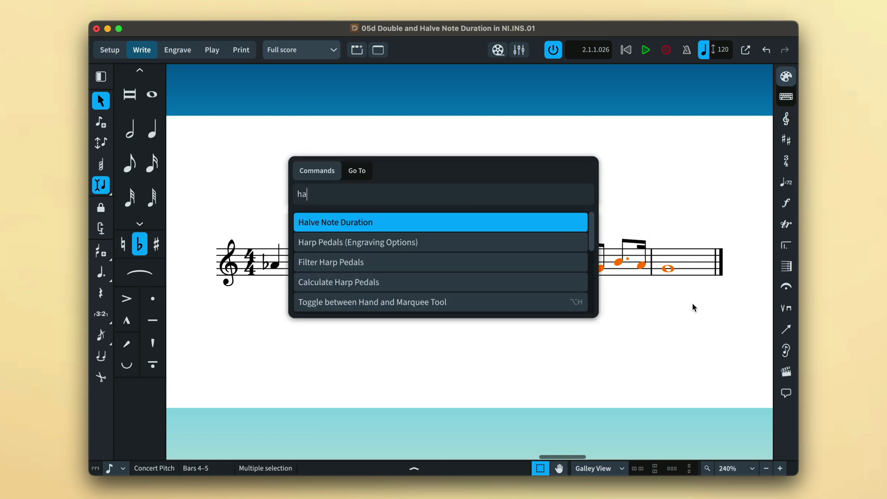
key("Return")
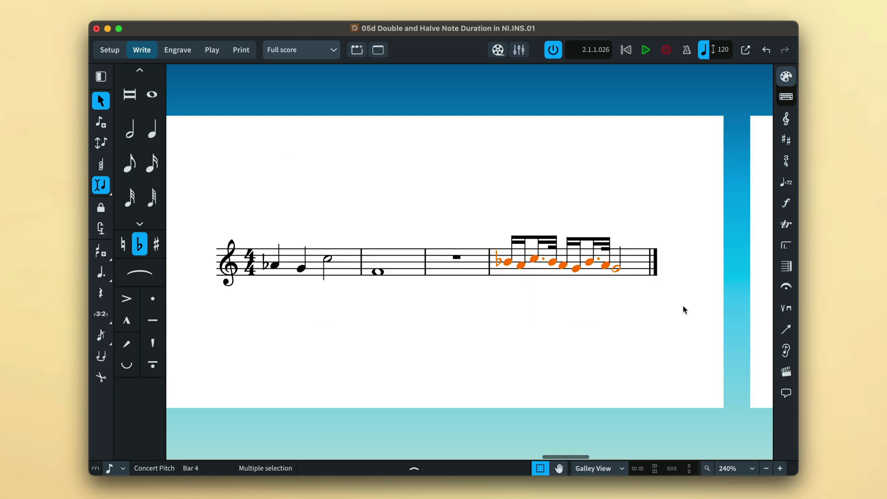
left_click(683, 306)
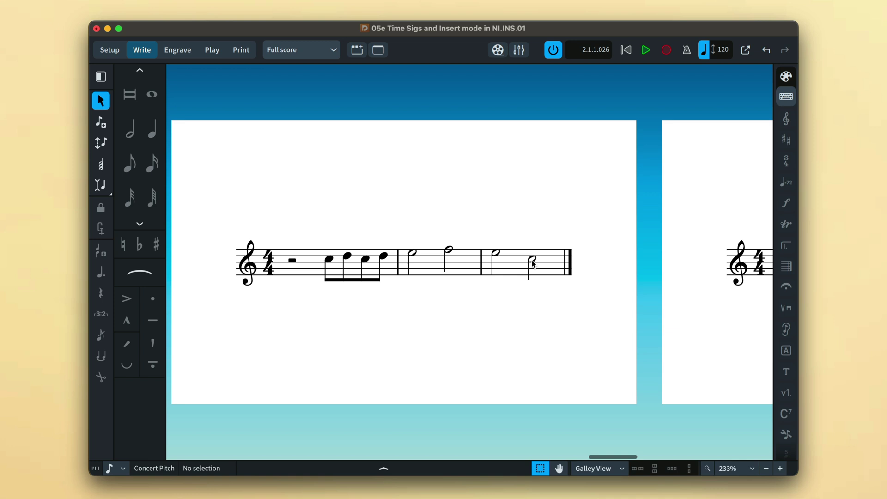
Add a barline before the half note in bar 3.
left_click(532, 259)
left_click(786, 268)
type("|")
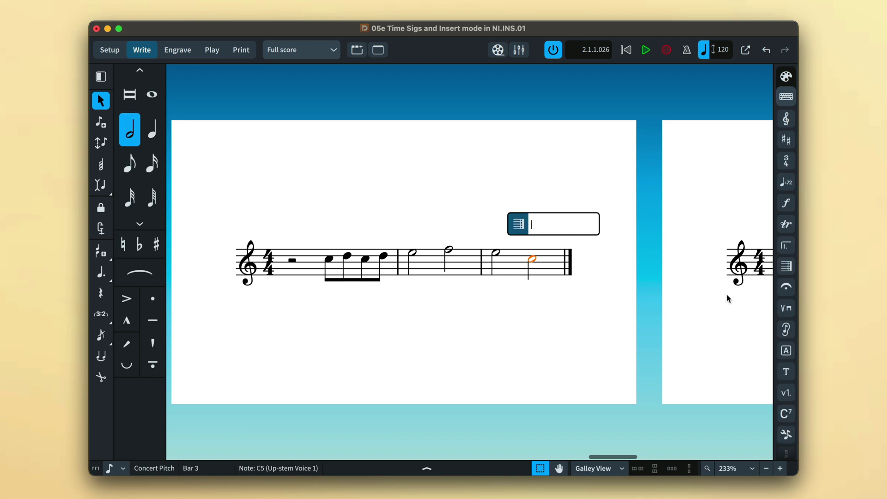
key("Return")
Add a 3/4 time signature at the half note in bar 2.
left_click(449, 252)
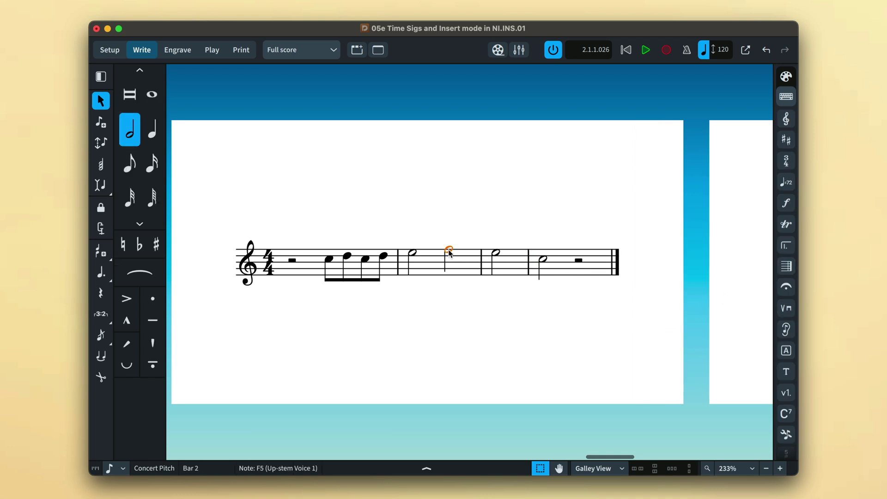
left_click(786, 161)
type("3/4")
key("Return")
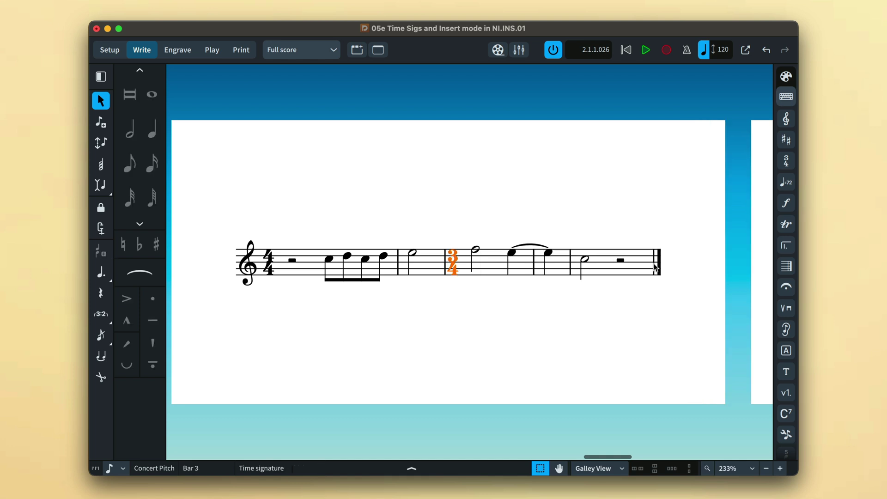
With Insert mode on, reapply the opening 4/4 and reconfirm the 3/4 to rebar the melody.
left_click(105, 189)
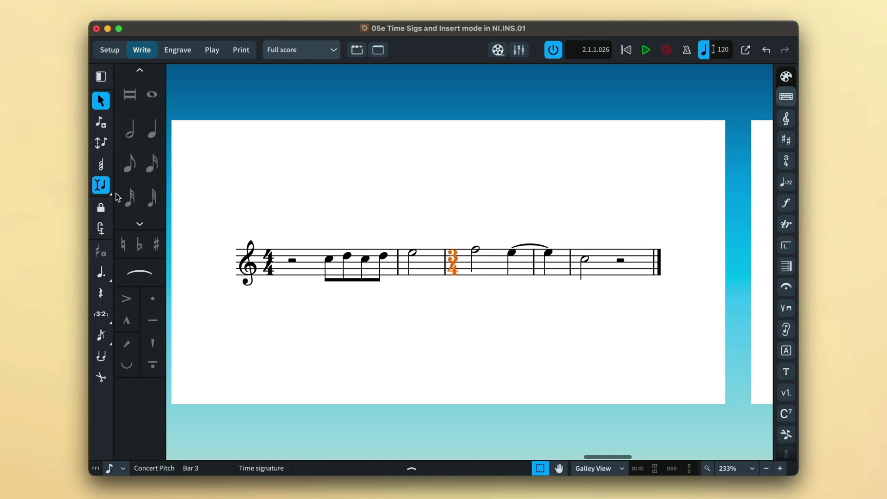
left_click(269, 270)
key("shift+m")
key("Return")
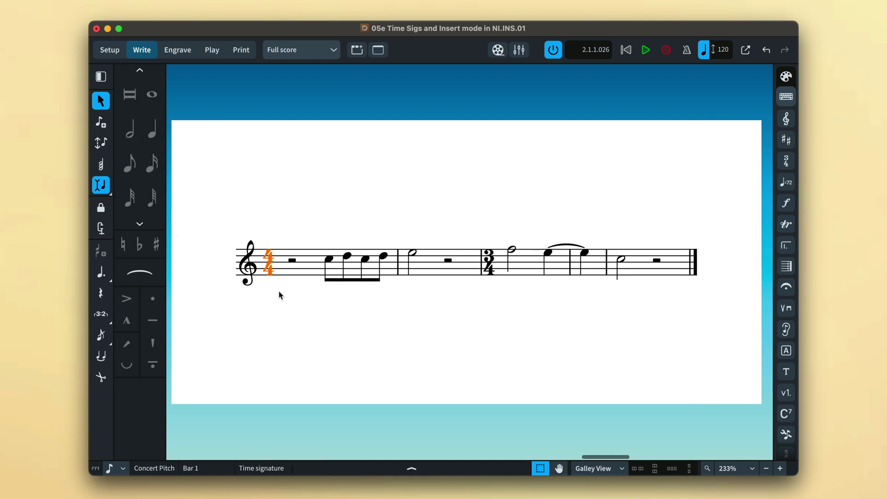
double_click(489, 271)
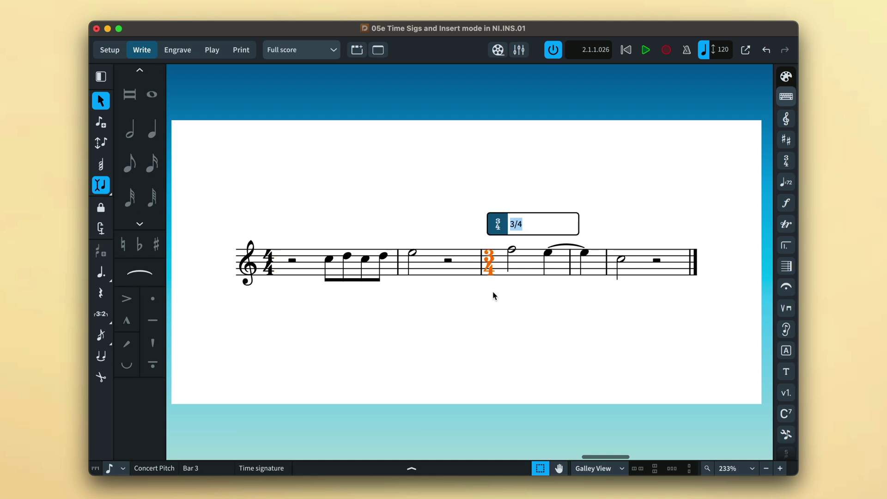
key("Return")
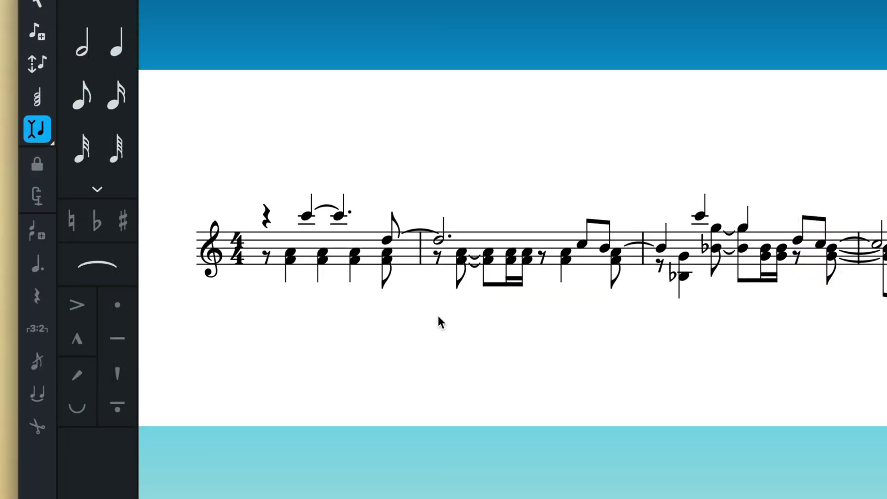
Insert an eighth note after the tied note ending bar 1, then exit note input.
double_click(388, 240)
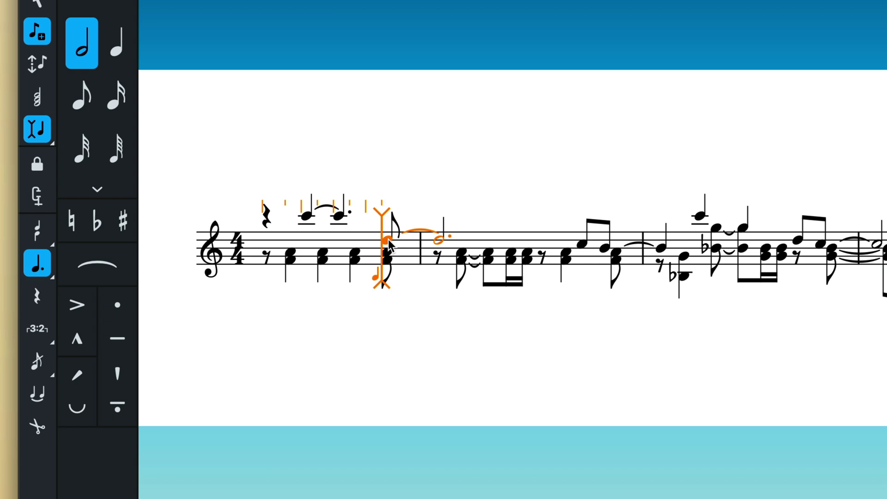
left_click(90, 95)
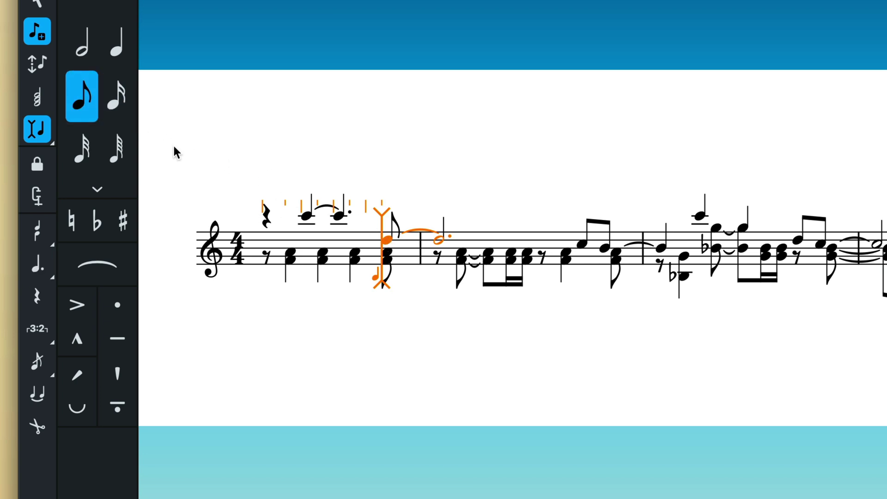
left_click(384, 236)
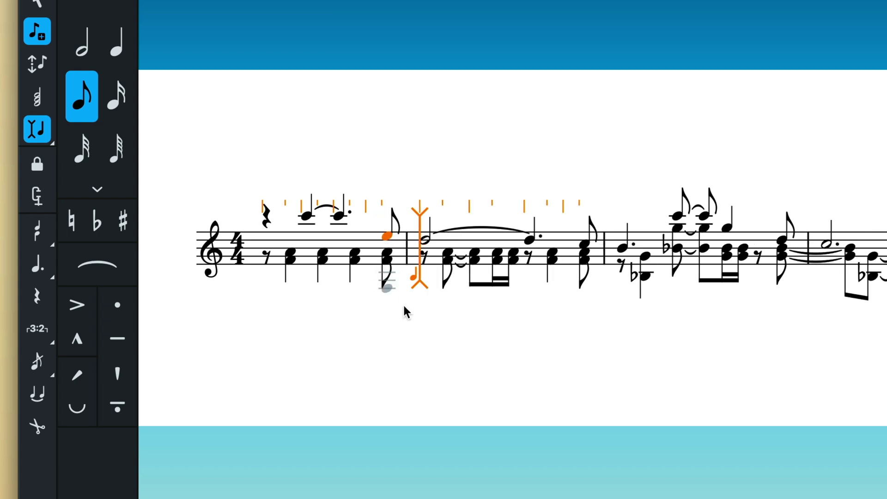
key("Escape")
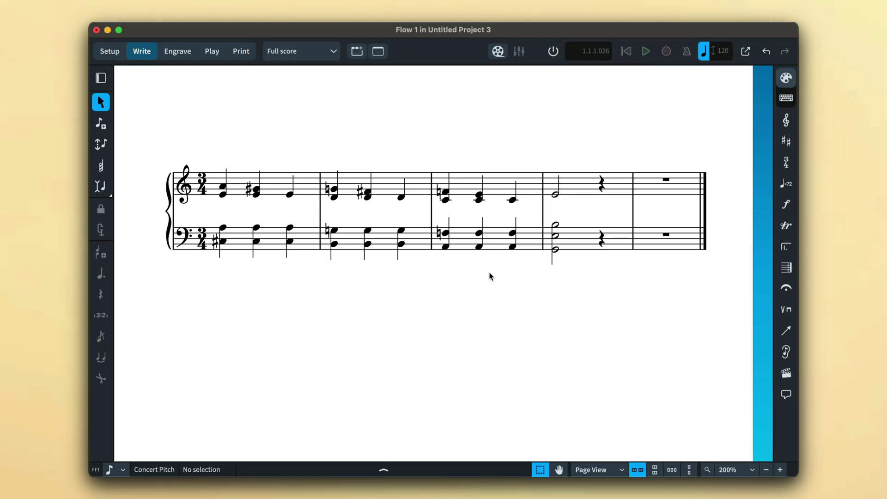
Start note input in bar 3, enable Insert mode, and cycle its scope to All Instruments.
double_click(446, 196)
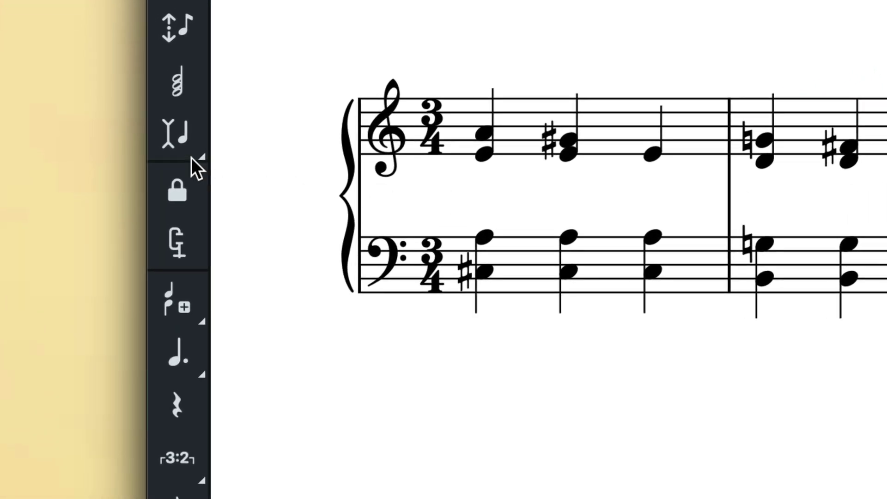
left_click(184, 143)
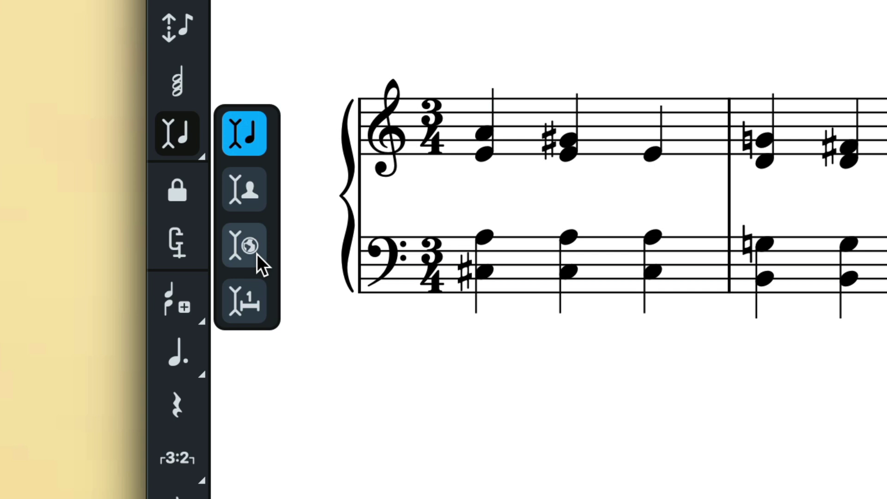
left_click(264, 148)
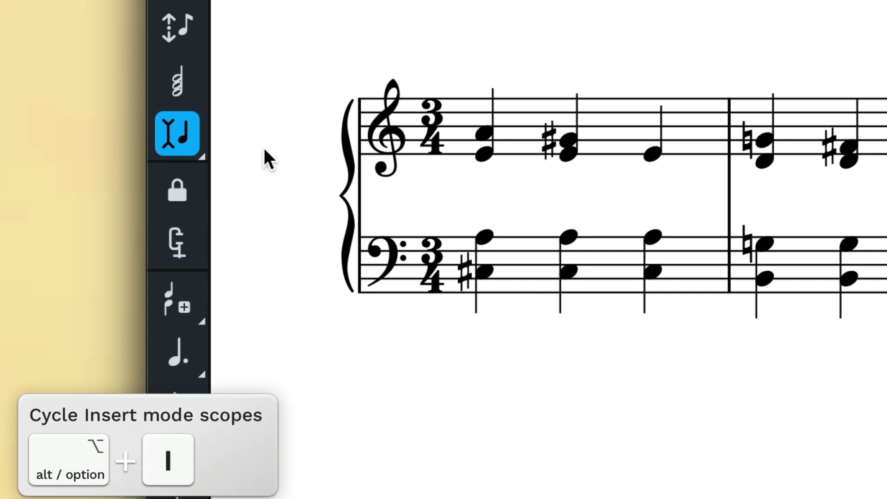
key("alt+i")
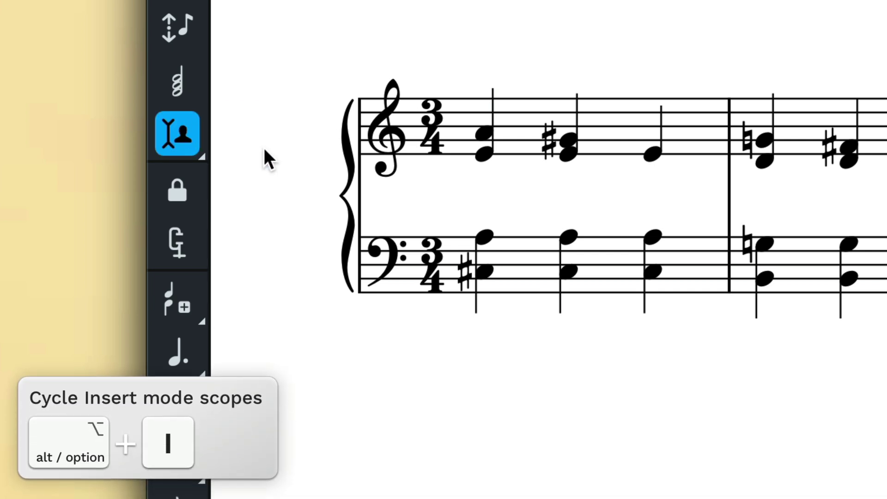
key("alt+i")
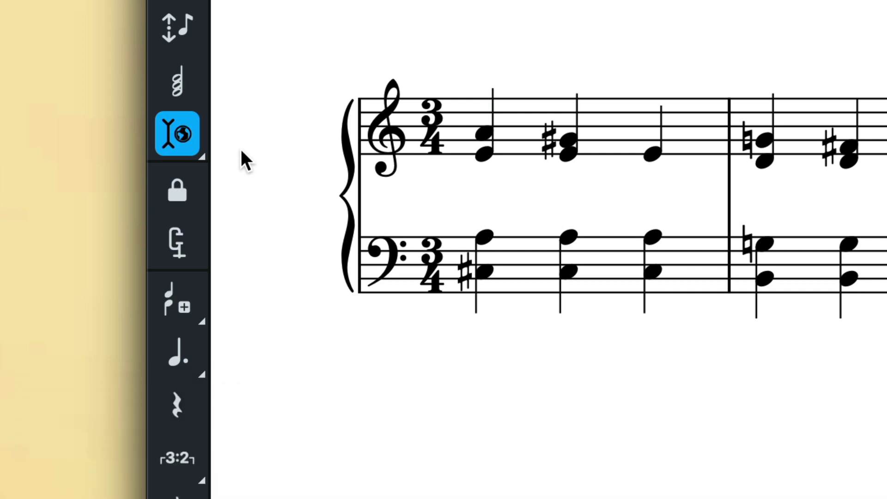
Set the insert scope and enter a half note E in the Horn at bar 5.
mouse_move(191, 146)
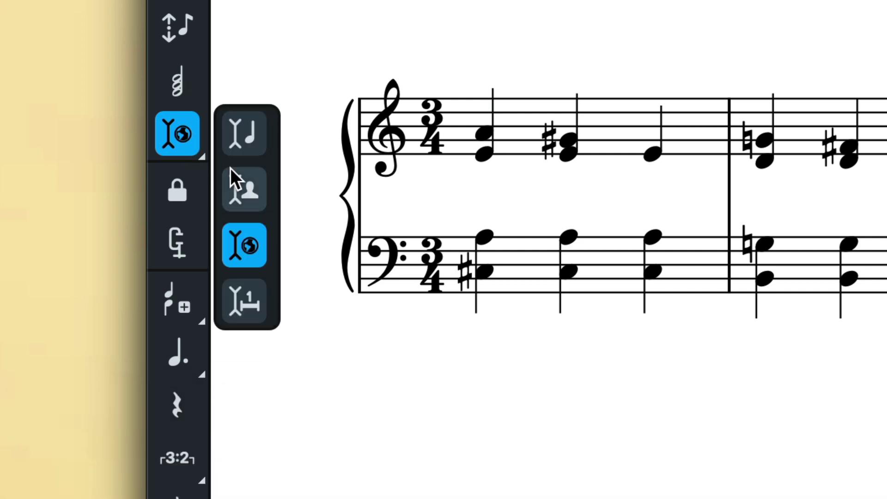
left_click(257, 203)
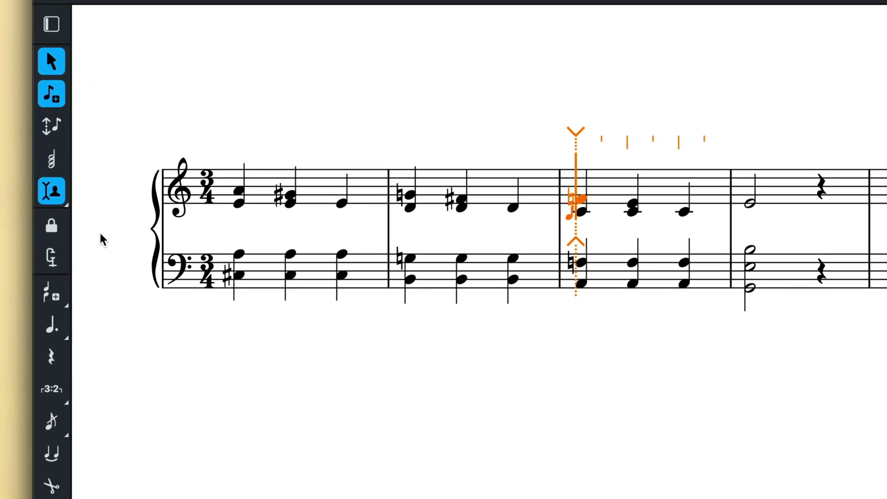
key("period")
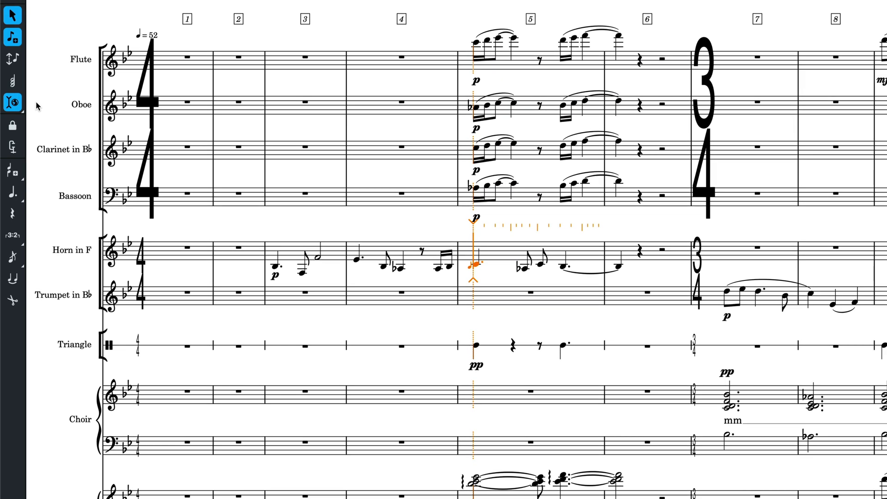
key("6")
key("e")
Add a dotted quarter C, a flat sixteenth D and a sixteenth E, then finish.
key("5")
key("period")
key("c")
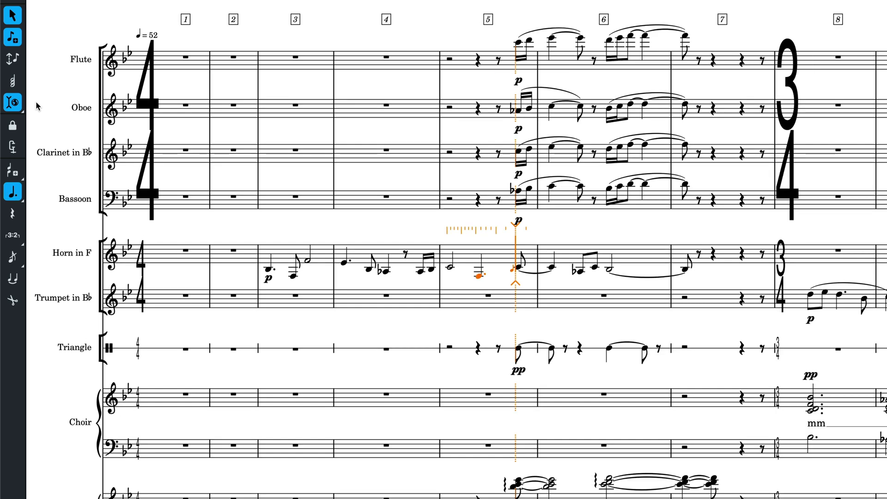
key("2")
key("minus")
key("d")
key("e")
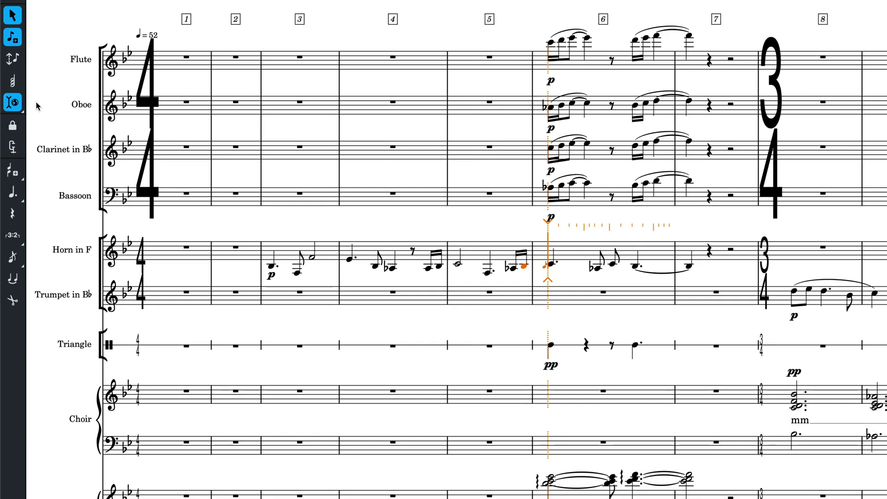
key("Escape")
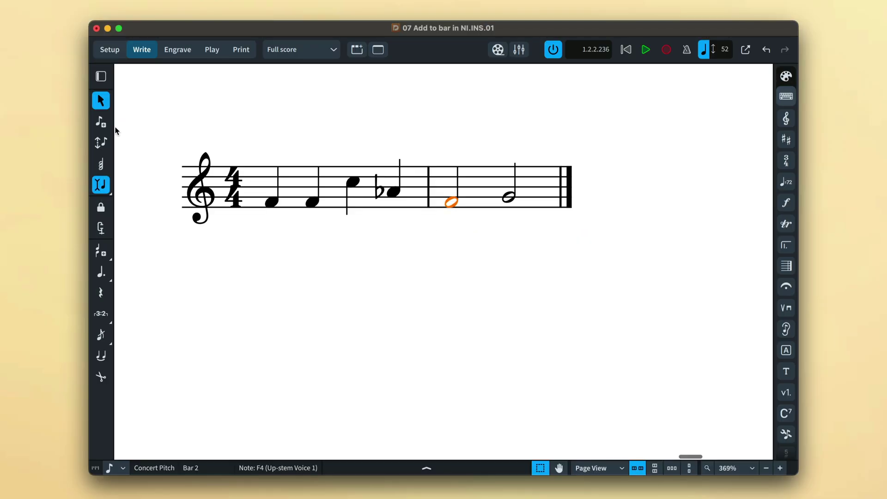
Switch Insert mode to change bar length, then add B♭4 and G4 quarter notes ending bar 1.
left_click(107, 125)
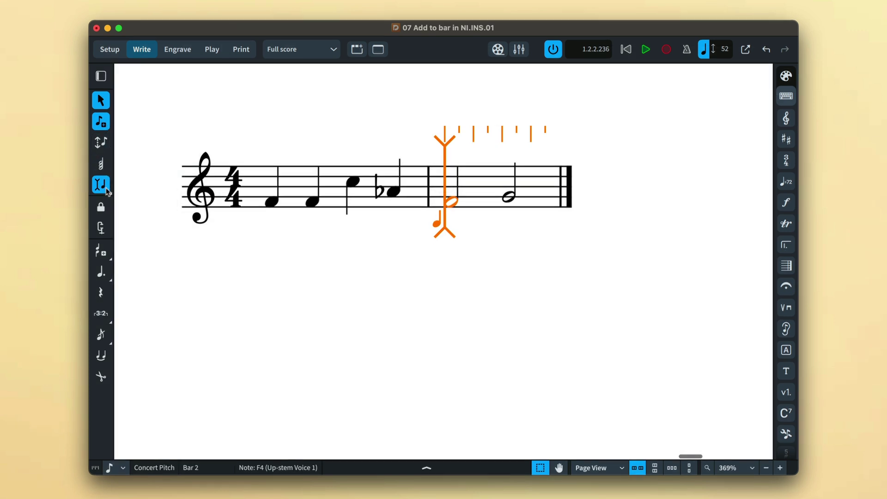
left_click(105, 188)
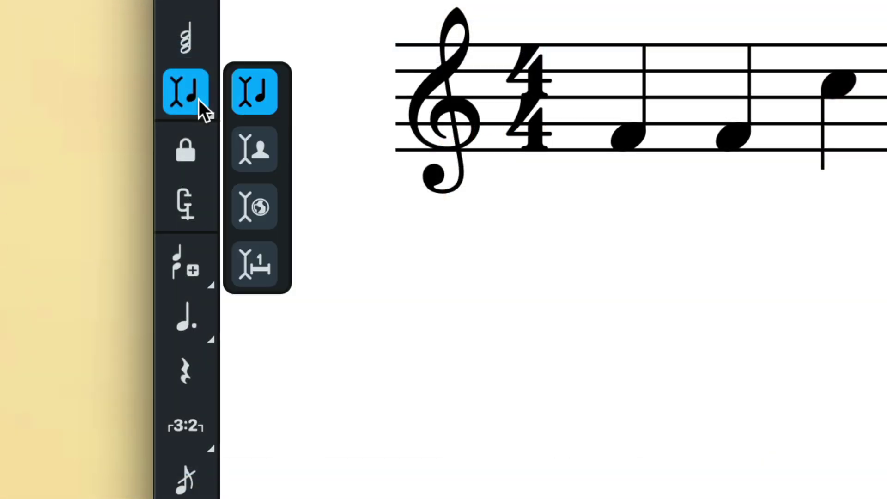
left_click(262, 275)
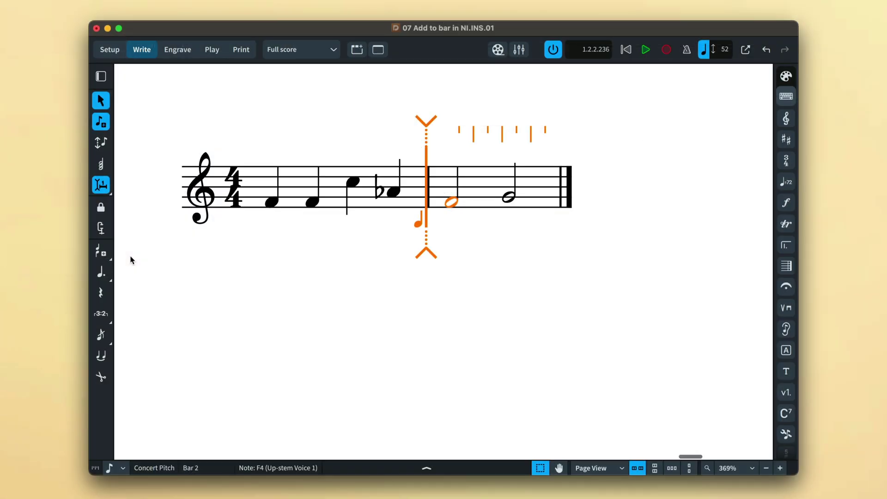
key("b")
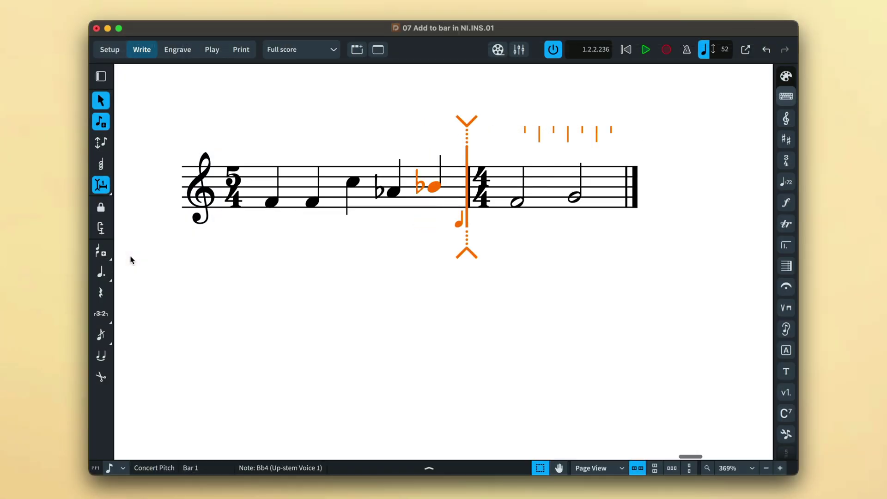
key("g")
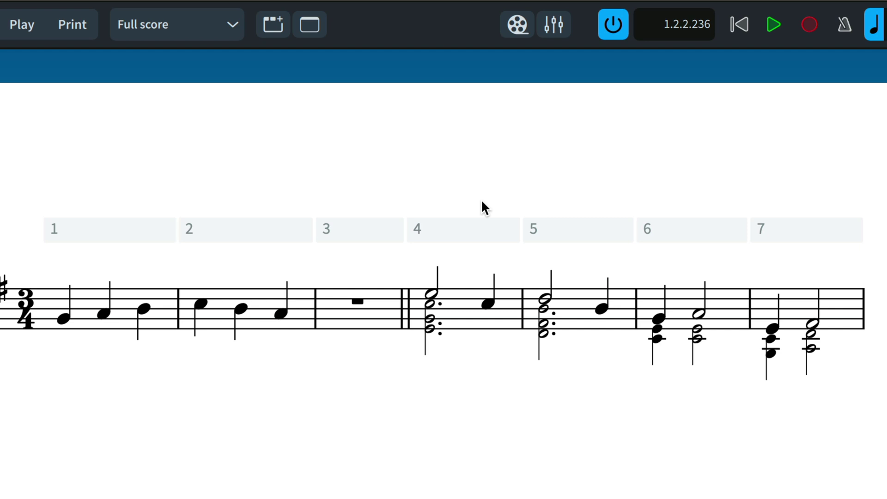
Set the insert stop position at bar 4 and drag its marker to a new place.
left_click(447, 232)
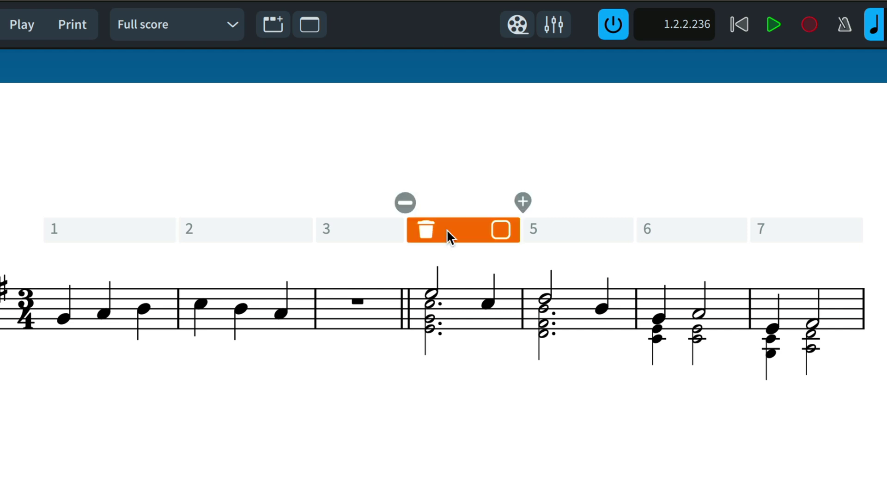
left_click(409, 206)
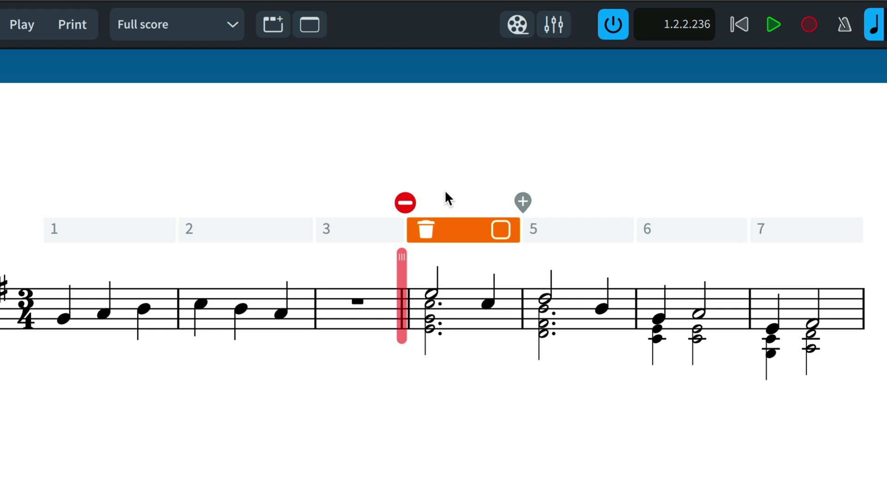
left_click(200, 306)
key("alt+shift+i")
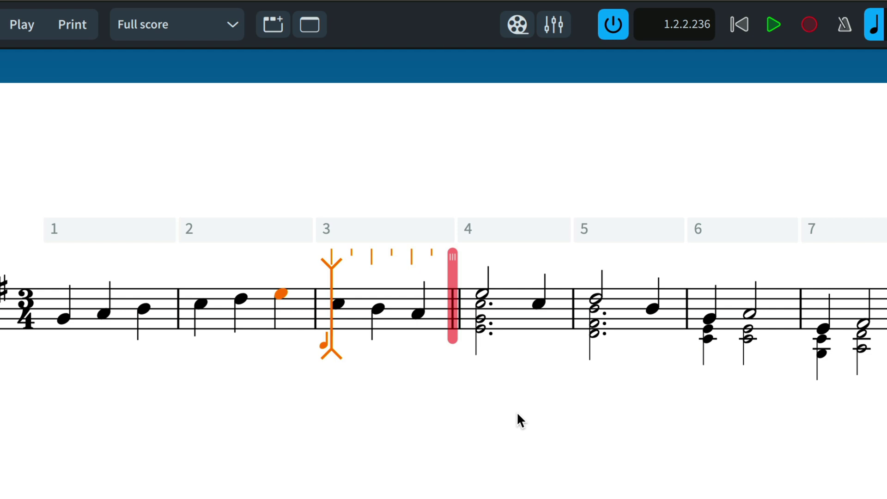
left_click(104, 313)
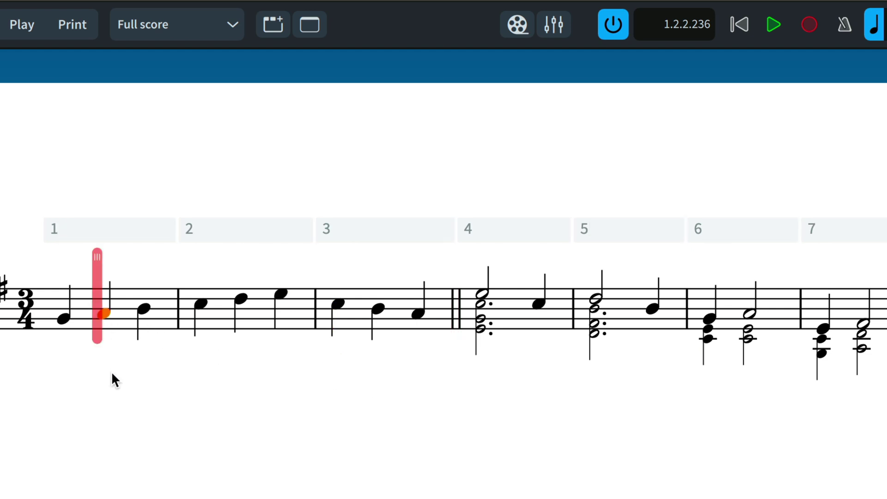
left_click_drag(98, 253, 536, 268)
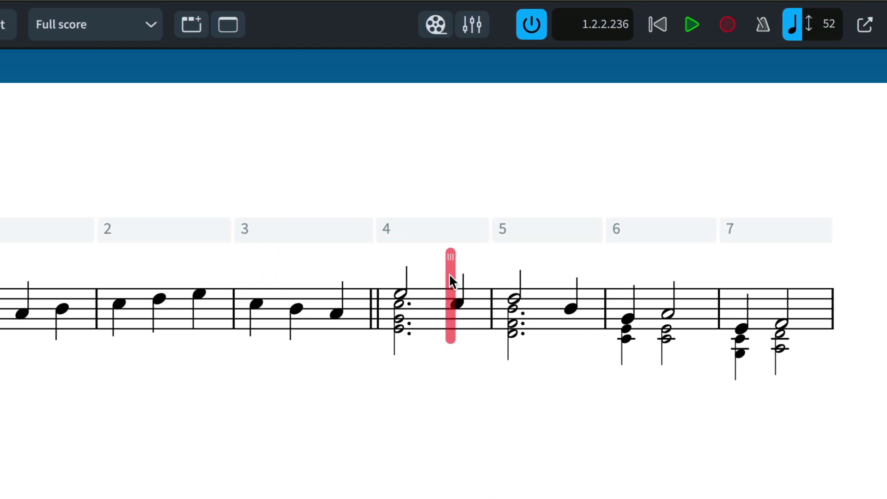